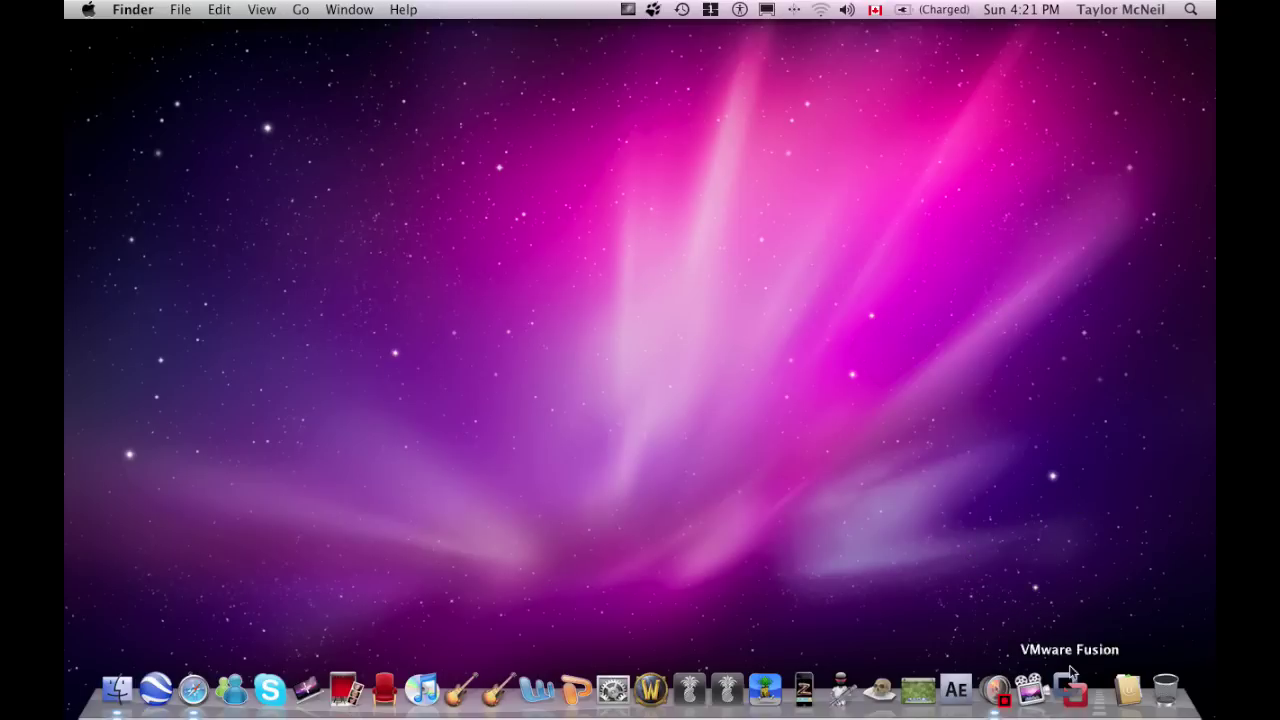
# Step: Launch VMware Fusion from the Dock to show its Virtual Machine Library
pyautogui.click(1072, 700)
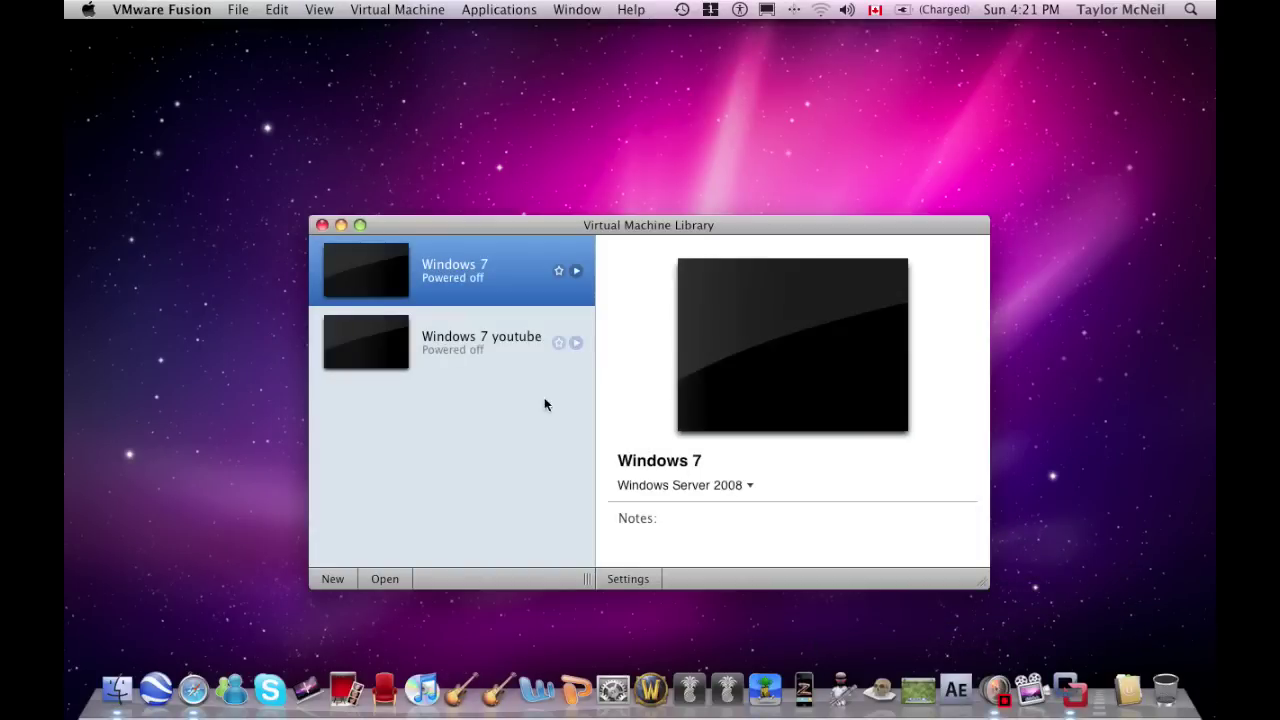
# Step: Delete the Windows 7 youtube virtual machine, moving its files to the Trash
pyautogui.rightClick(460, 350)
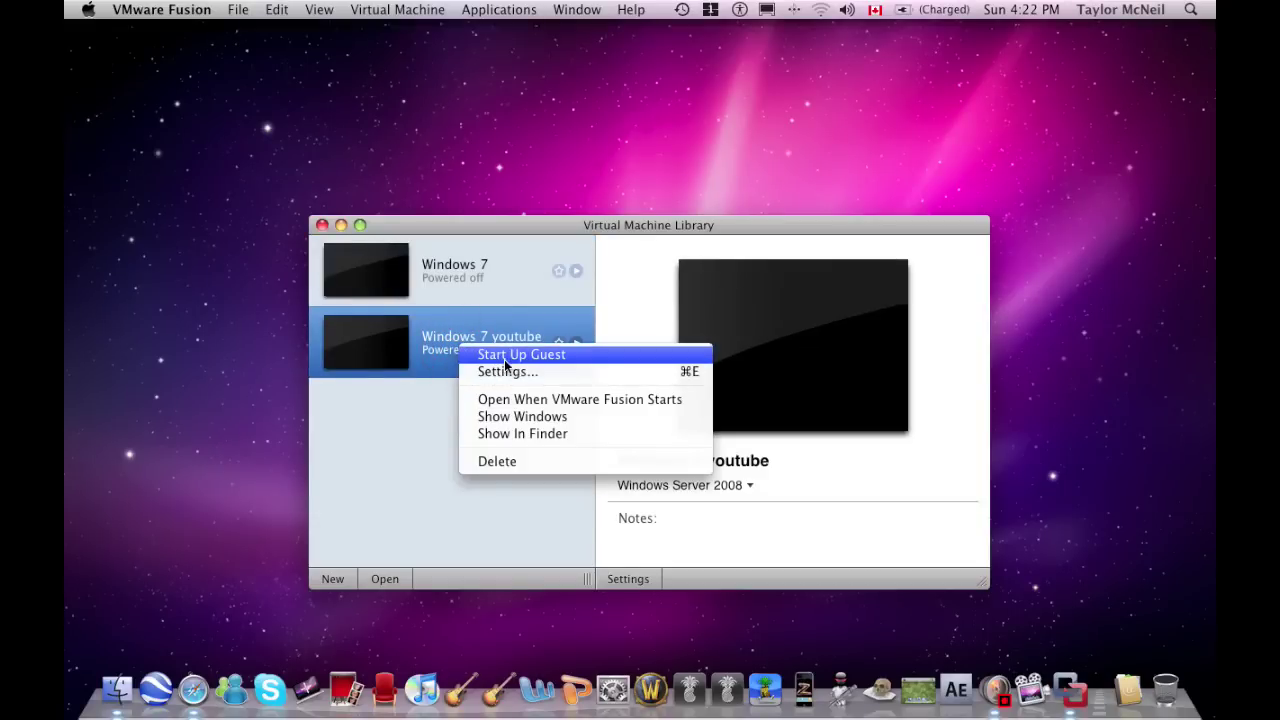
pyautogui.click(497, 463)
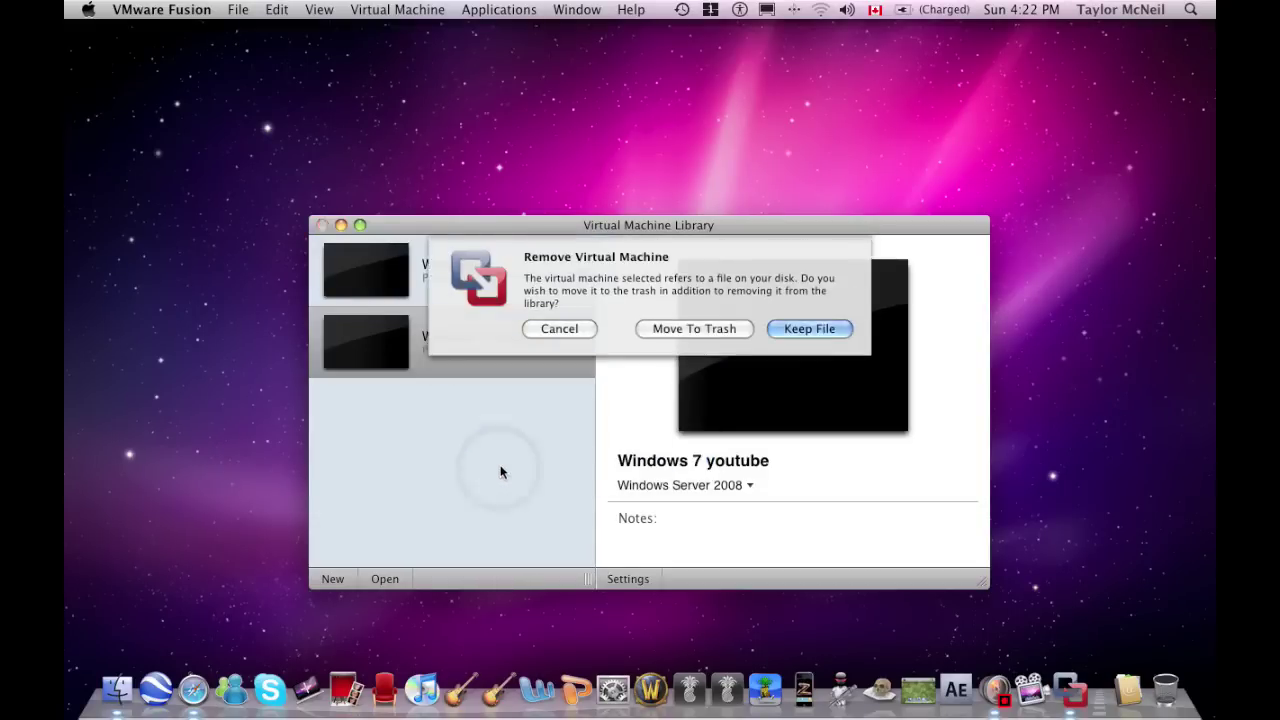
pyautogui.click(714, 333)
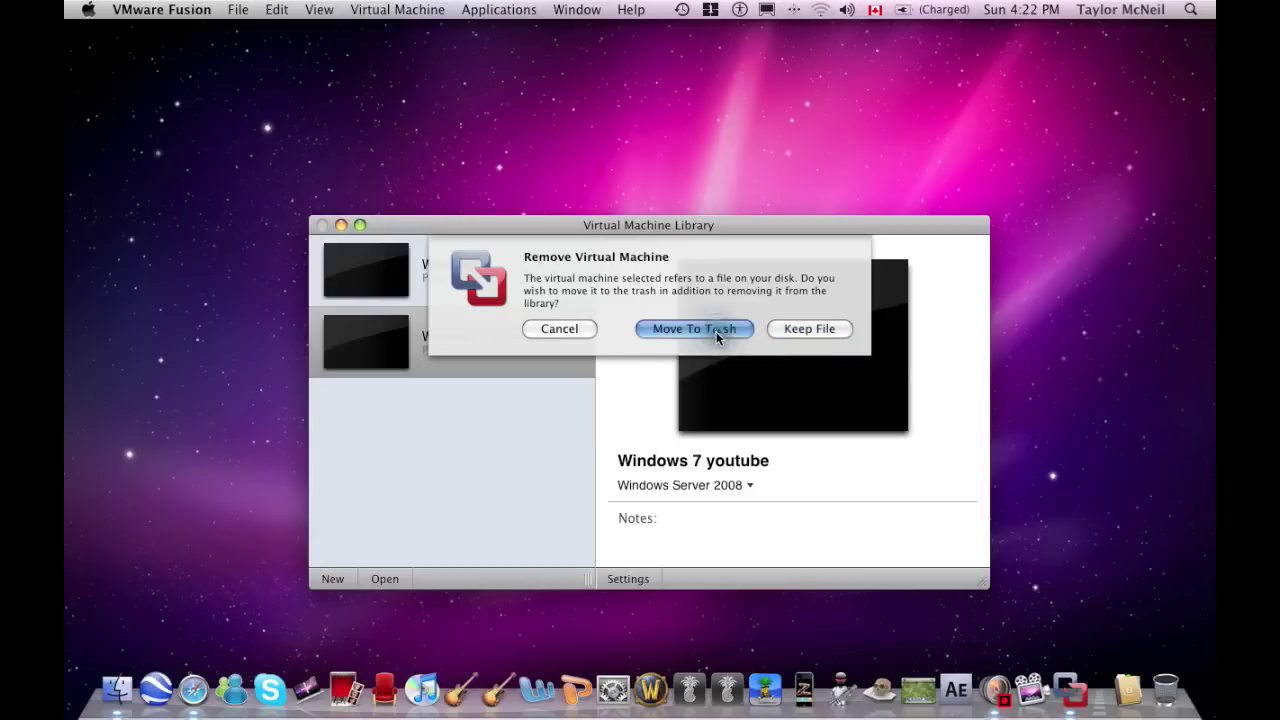
# Step: Empty the Trash to permanently remove the machine's files, then start a new virtual machine
pyautogui.click(1175, 688)
pyautogui.click(1180, 344)
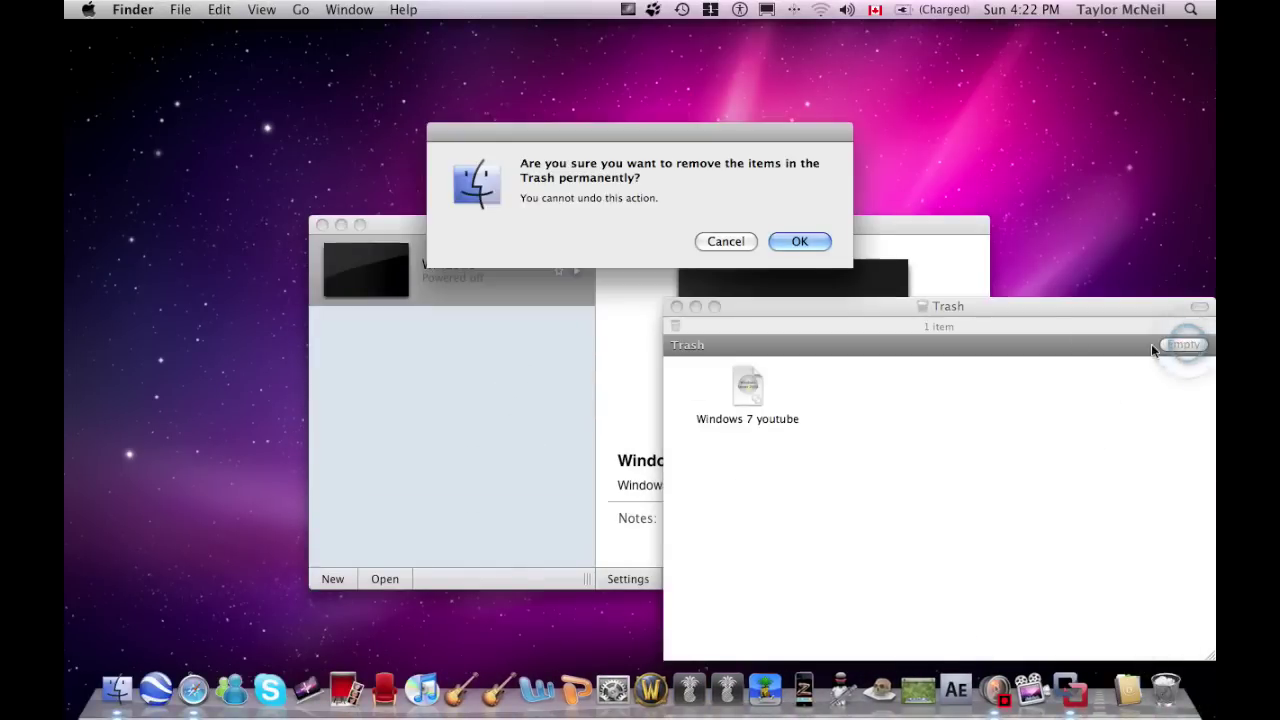
pyautogui.click(808, 242)
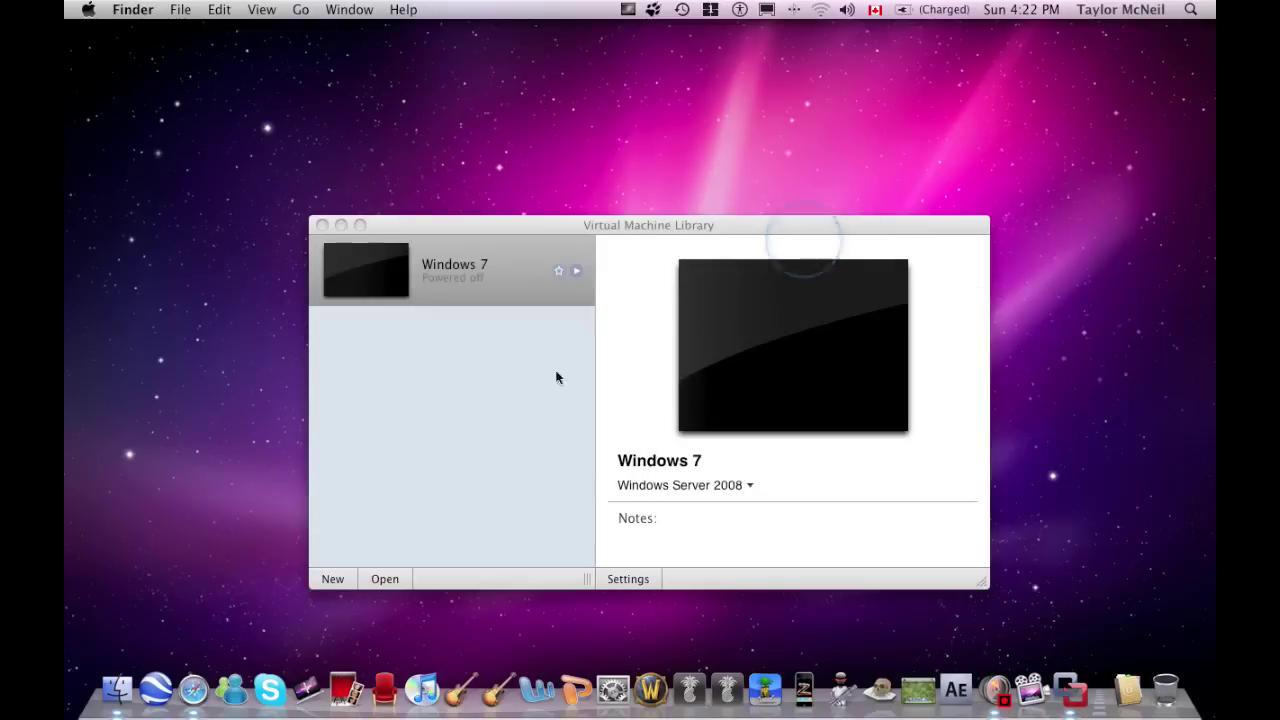
pyautogui.click(486, 392)
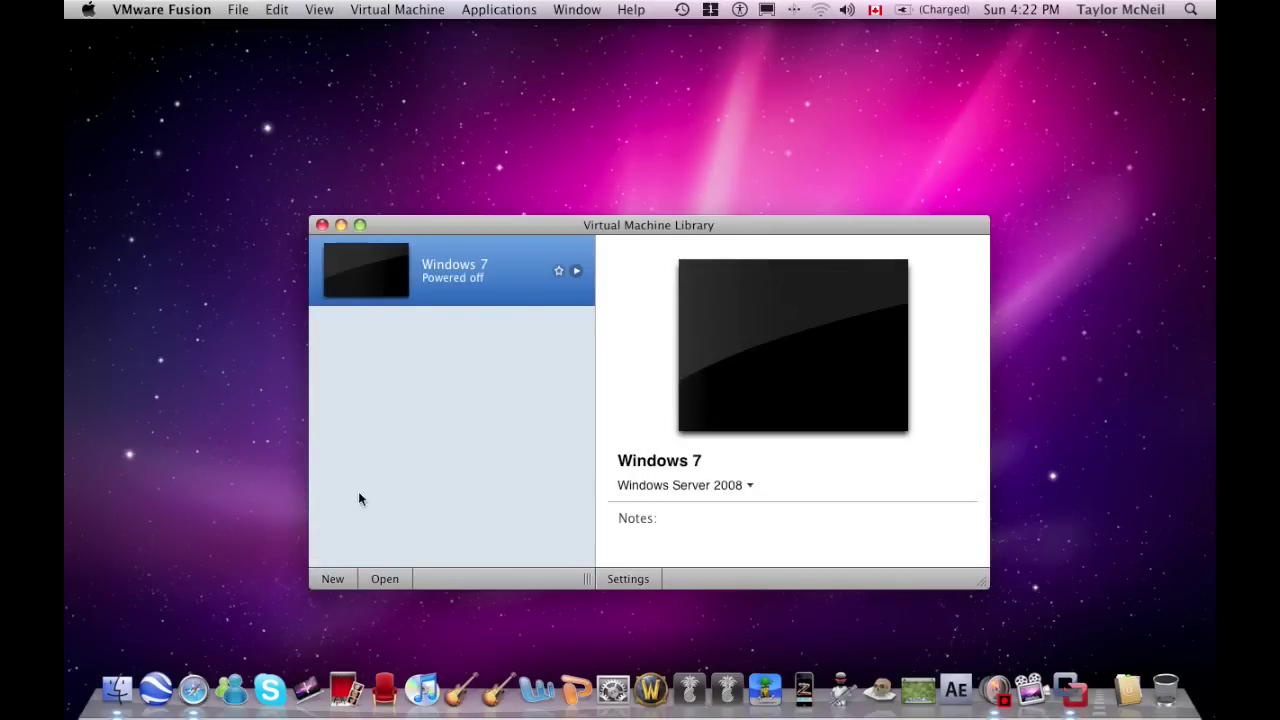
pyautogui.click(332, 578)
# Step: Open the New Virtual Machine Assistant and continue without an installation disk
pyautogui.click(333, 578)
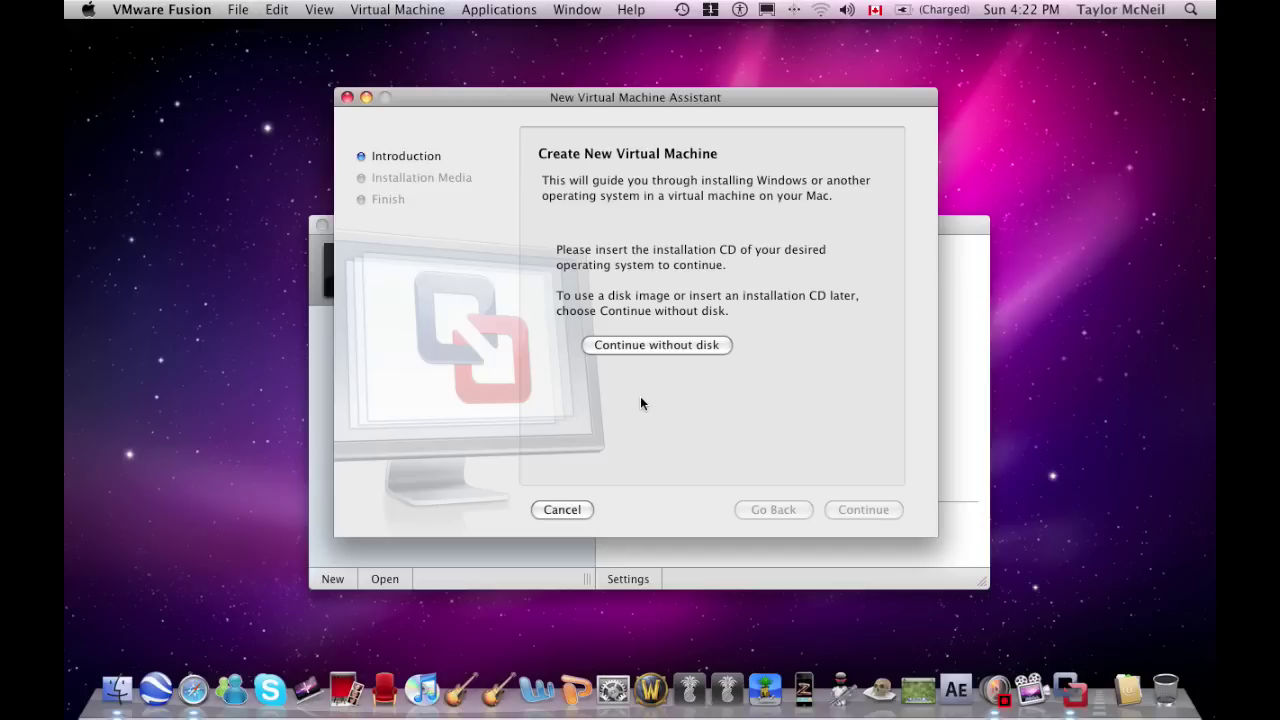
pyautogui.click(694, 344)
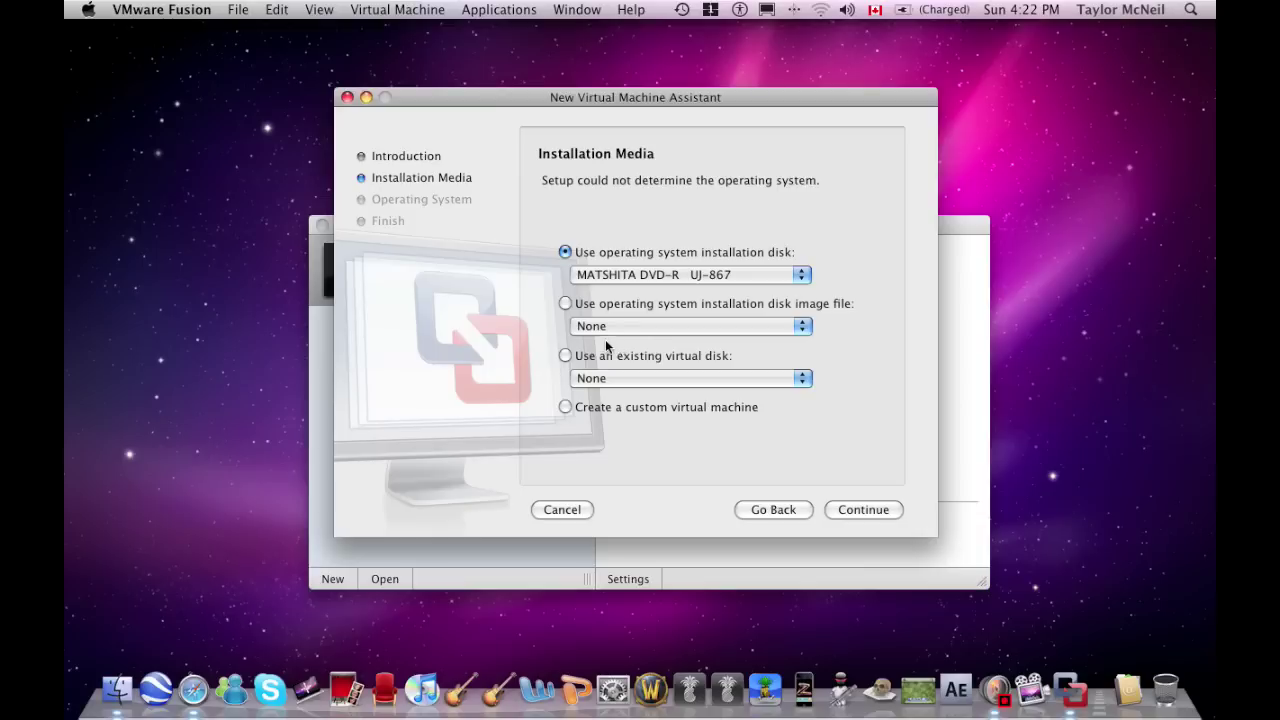
# Step: Choose 'Use operating system installation disk image file' as the installation source
pyautogui.click(566, 304)
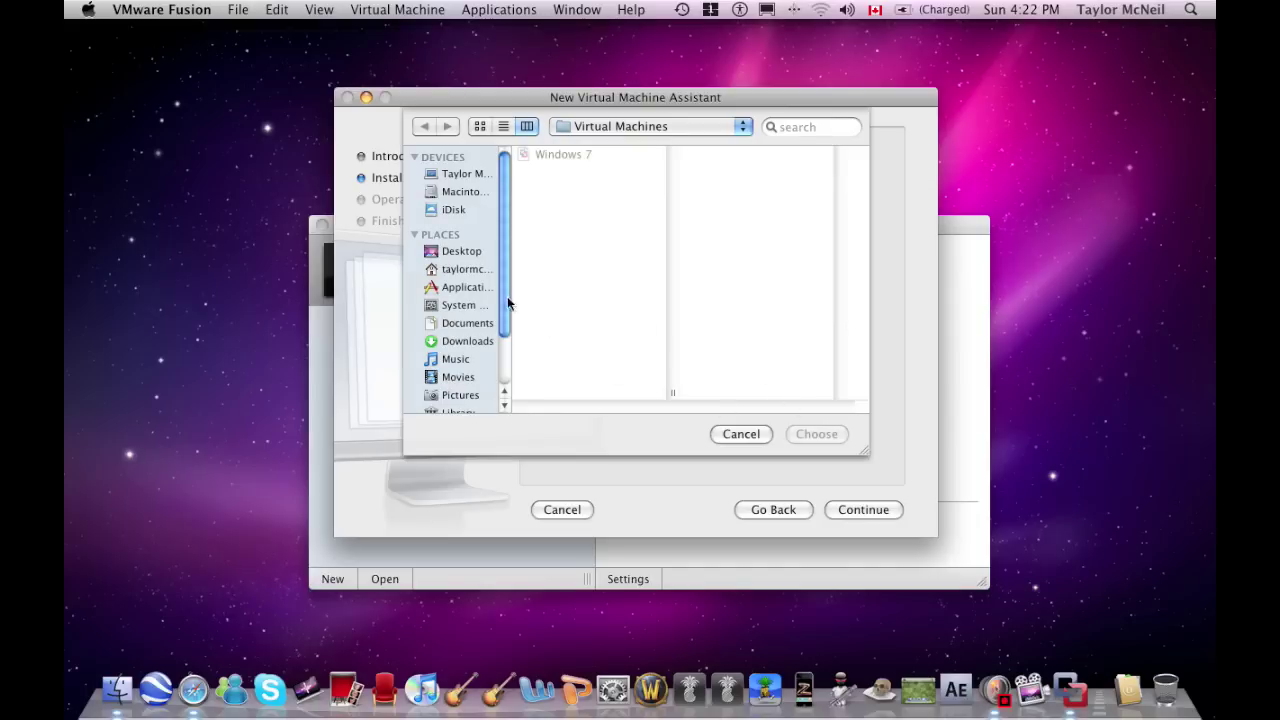
pyautogui.click(742, 436)
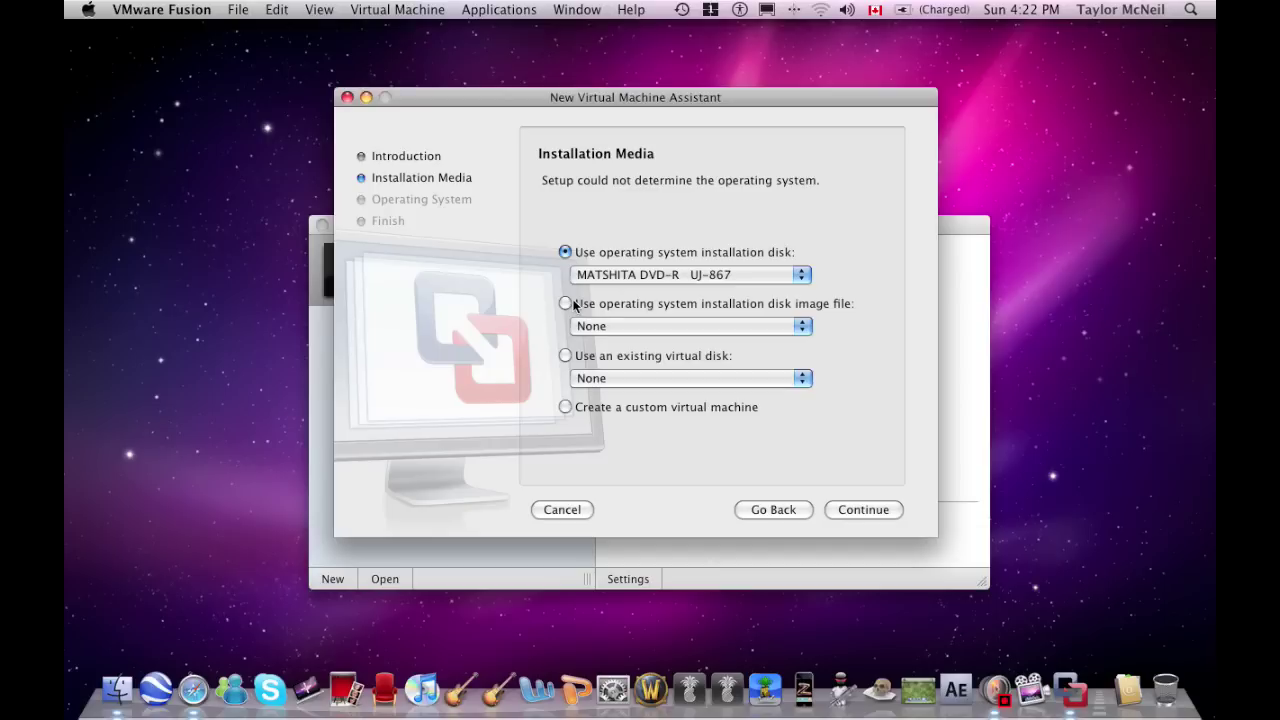
pyautogui.click(566, 304)
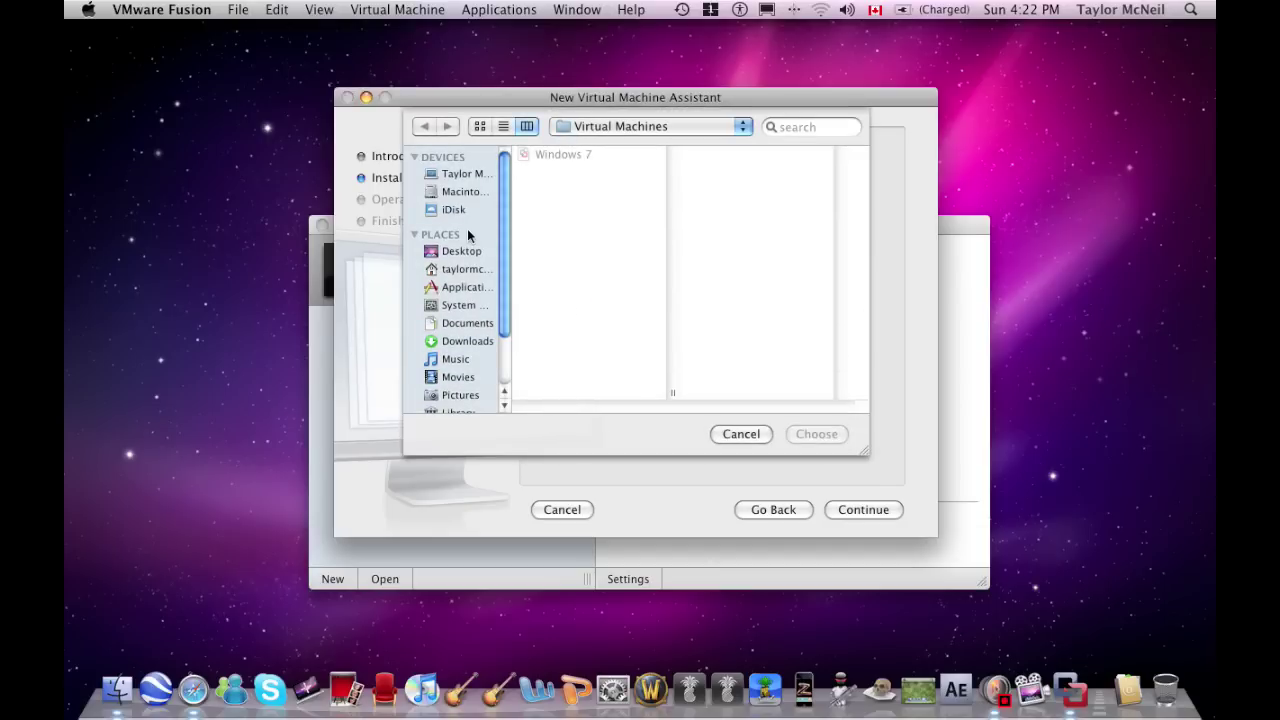
# Step: Browse to Applications > Windows 7 and select the Windows 7 DVD image
pyautogui.click(466, 289)
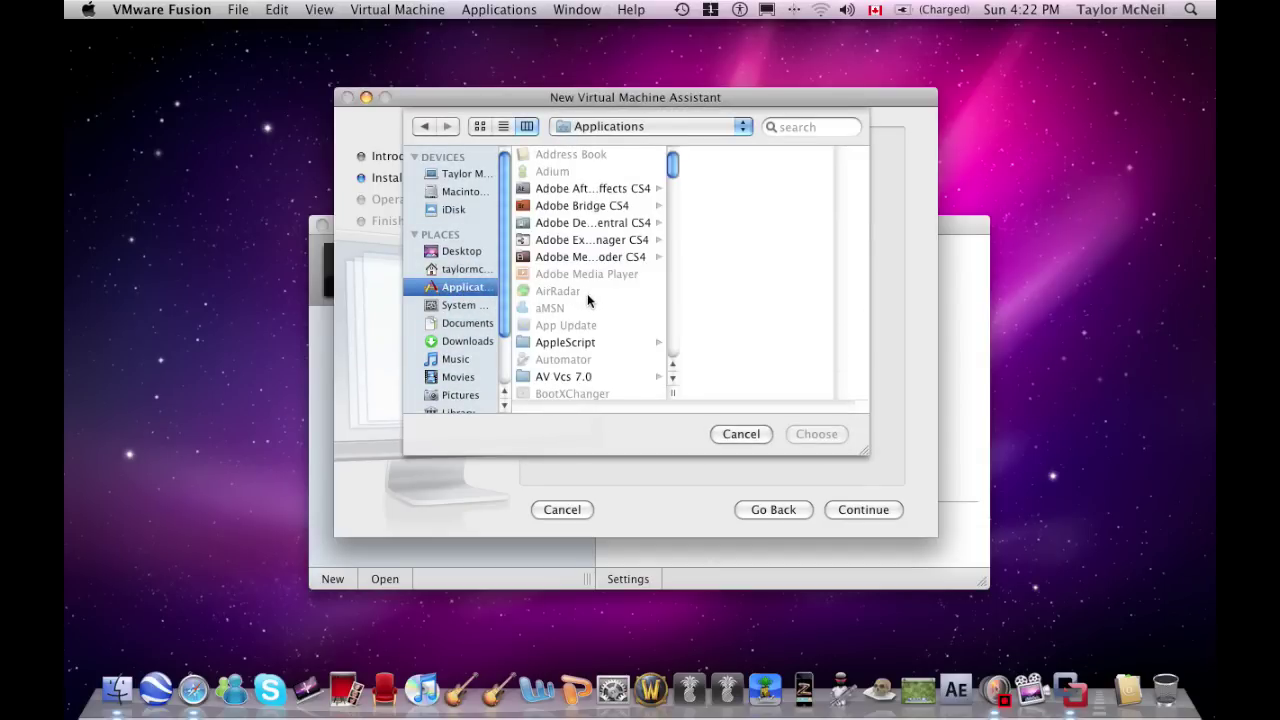
pyautogui.scroll(-10, 587, 293)
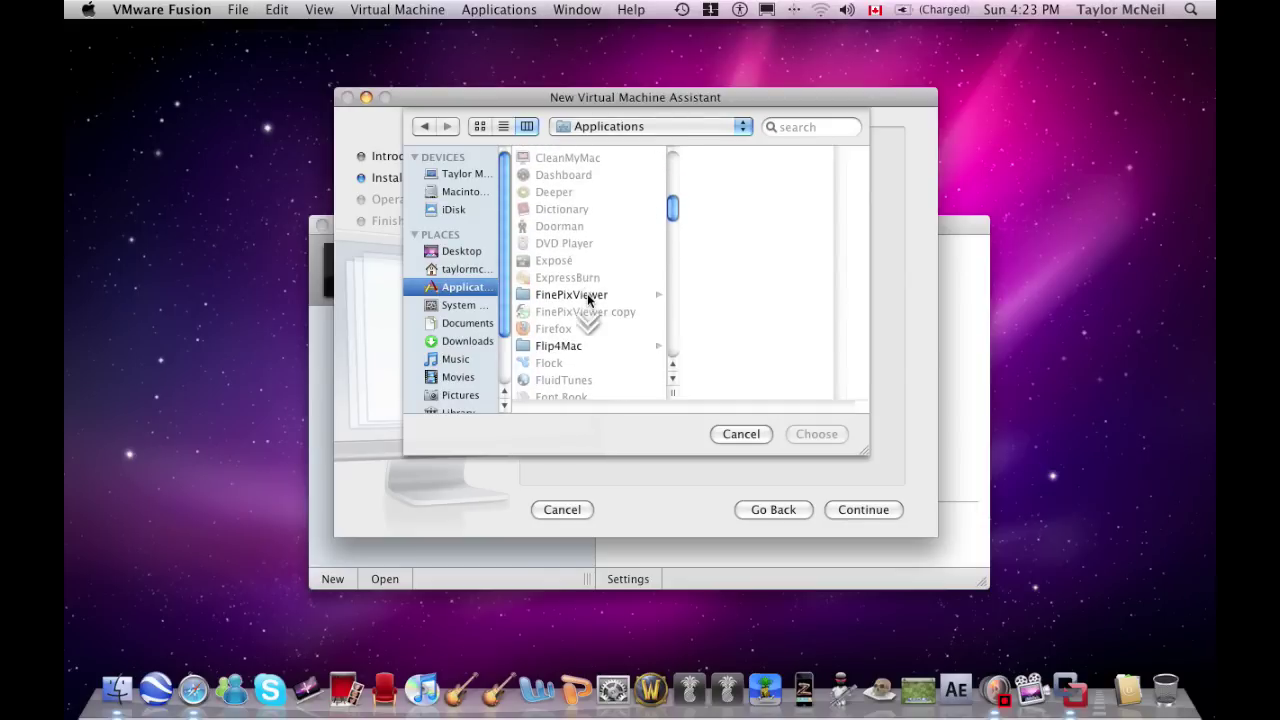
pyautogui.scroll(-15, 587, 293)
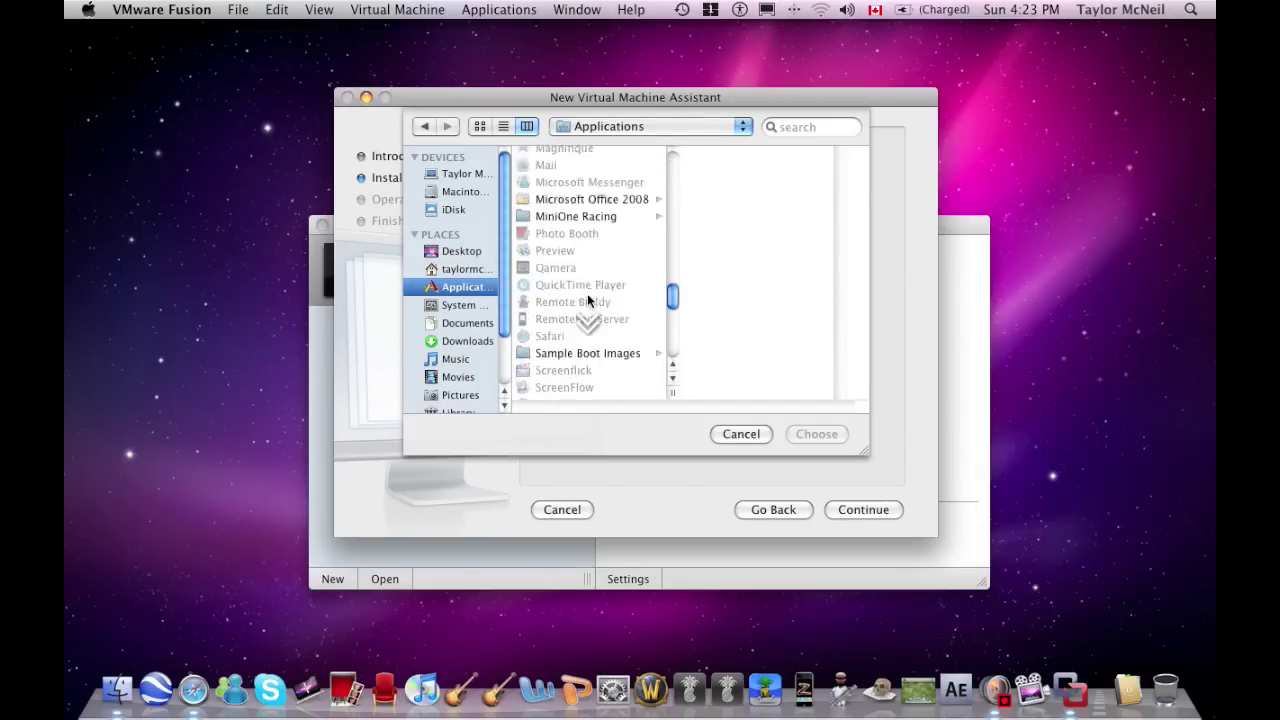
pyautogui.scroll(-15, 587, 293)
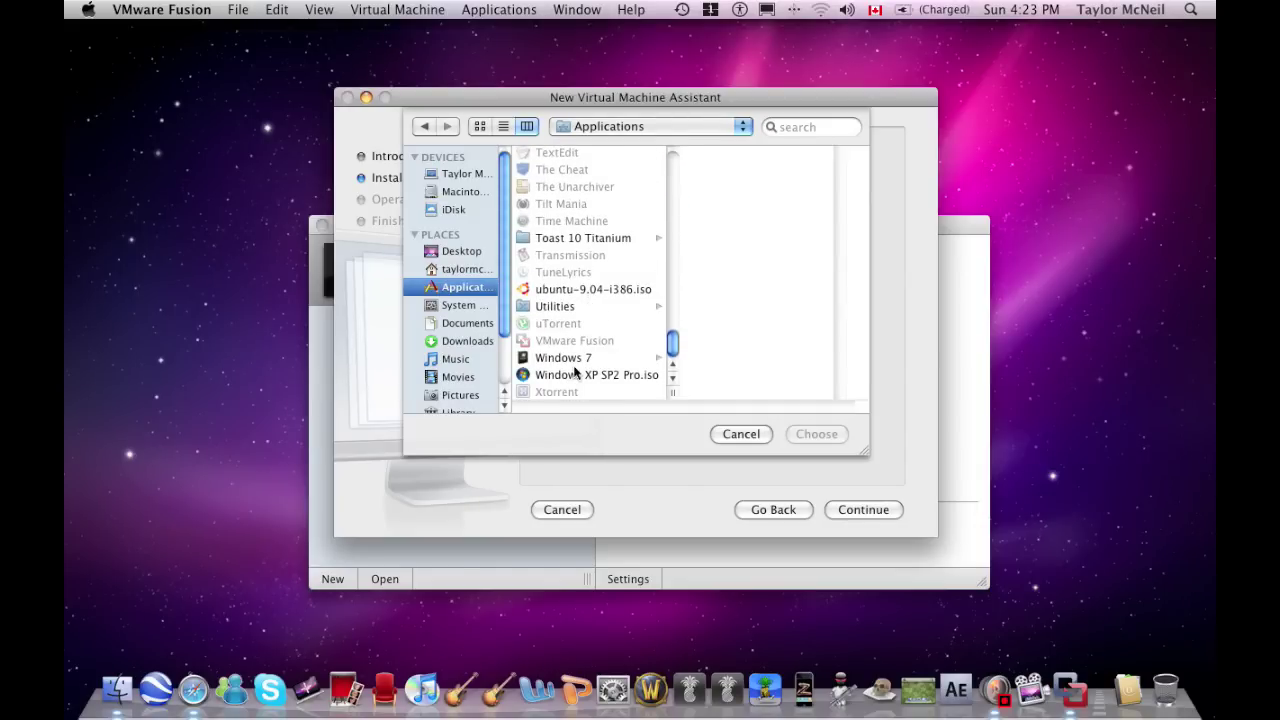
pyautogui.click(578, 358)
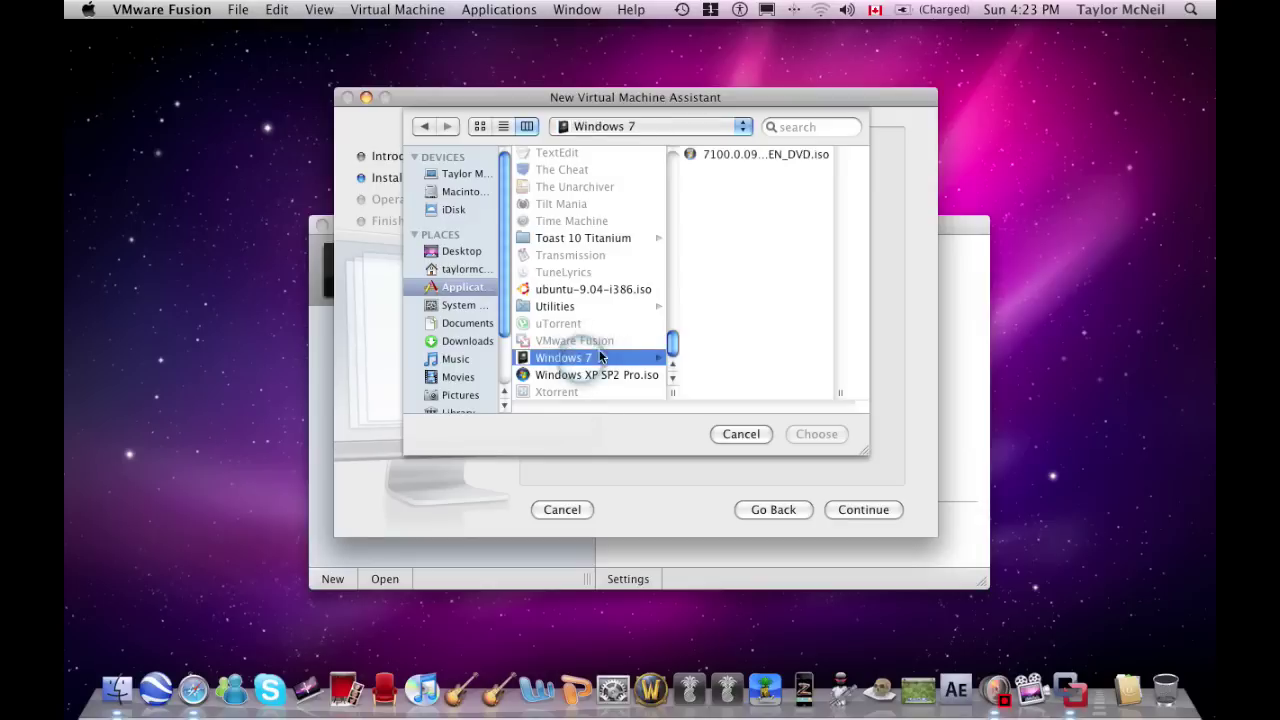
pyautogui.click(690, 154)
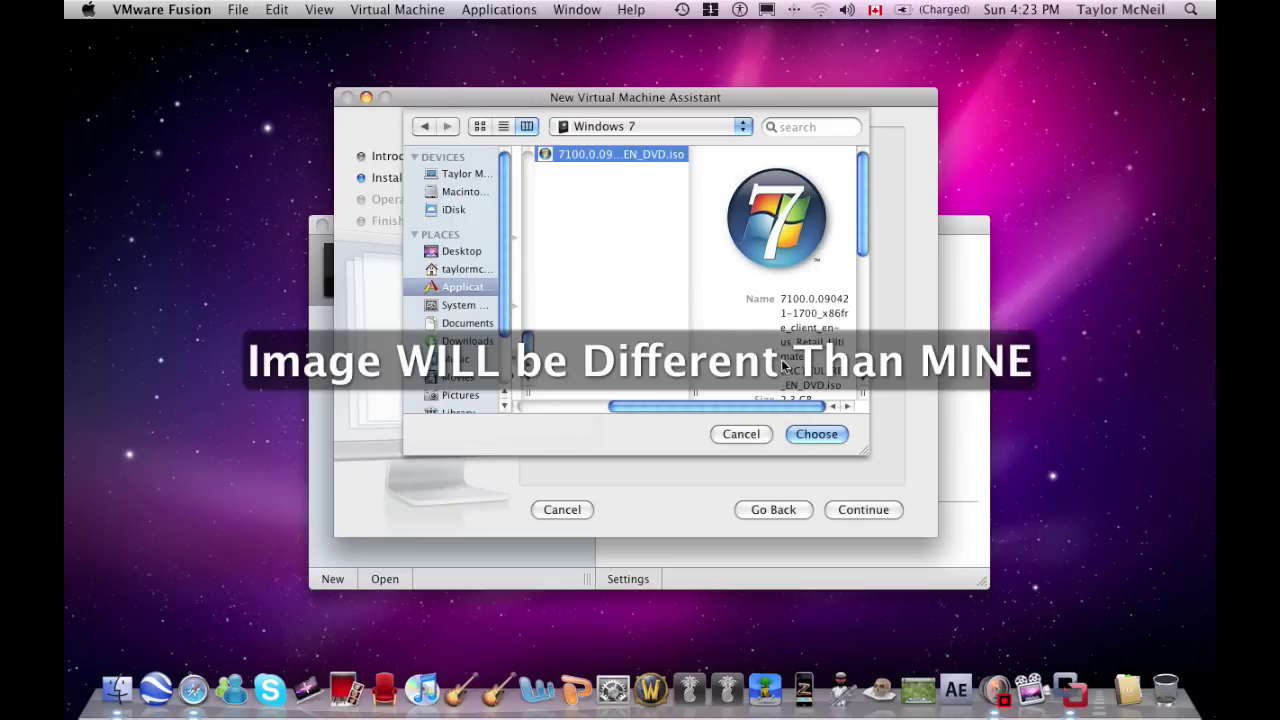
# Step: Confirm the 2.3 GB Windows 7 build 7100 EN_DVD.iso as the installation disk image
pyautogui.scroll(-4, 780, 350)
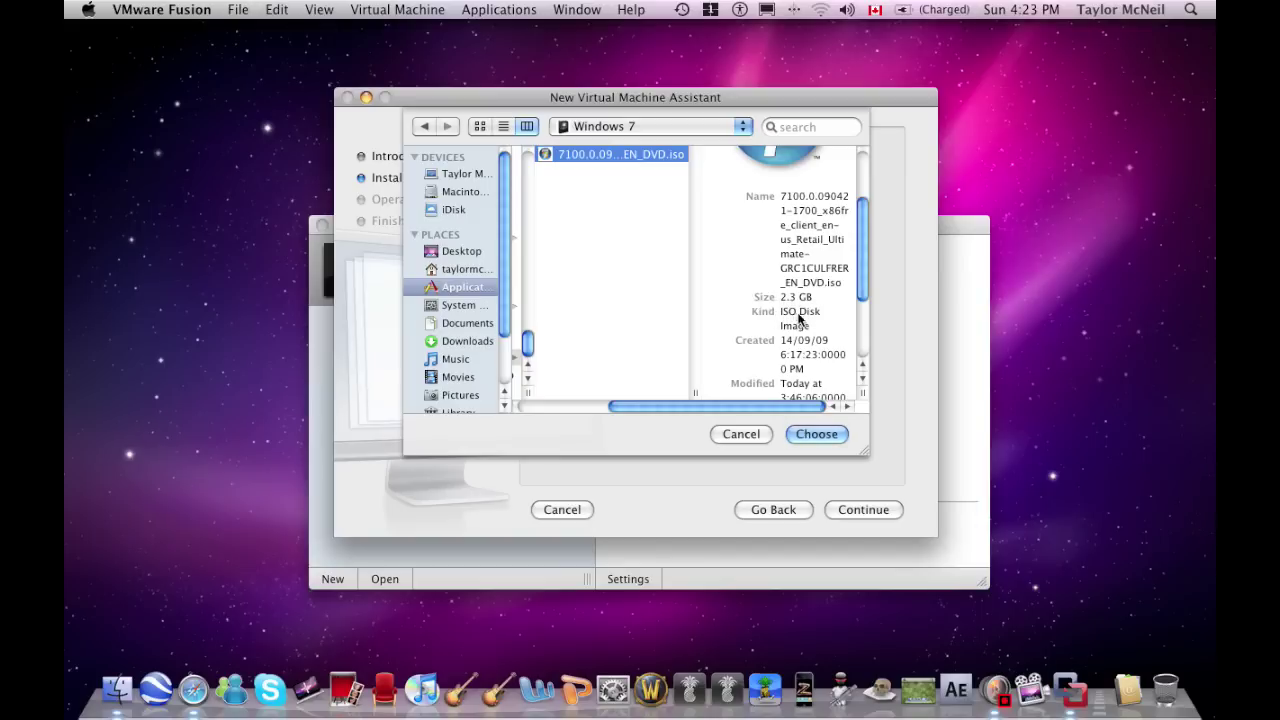
pyautogui.scroll(-5, 812, 335)
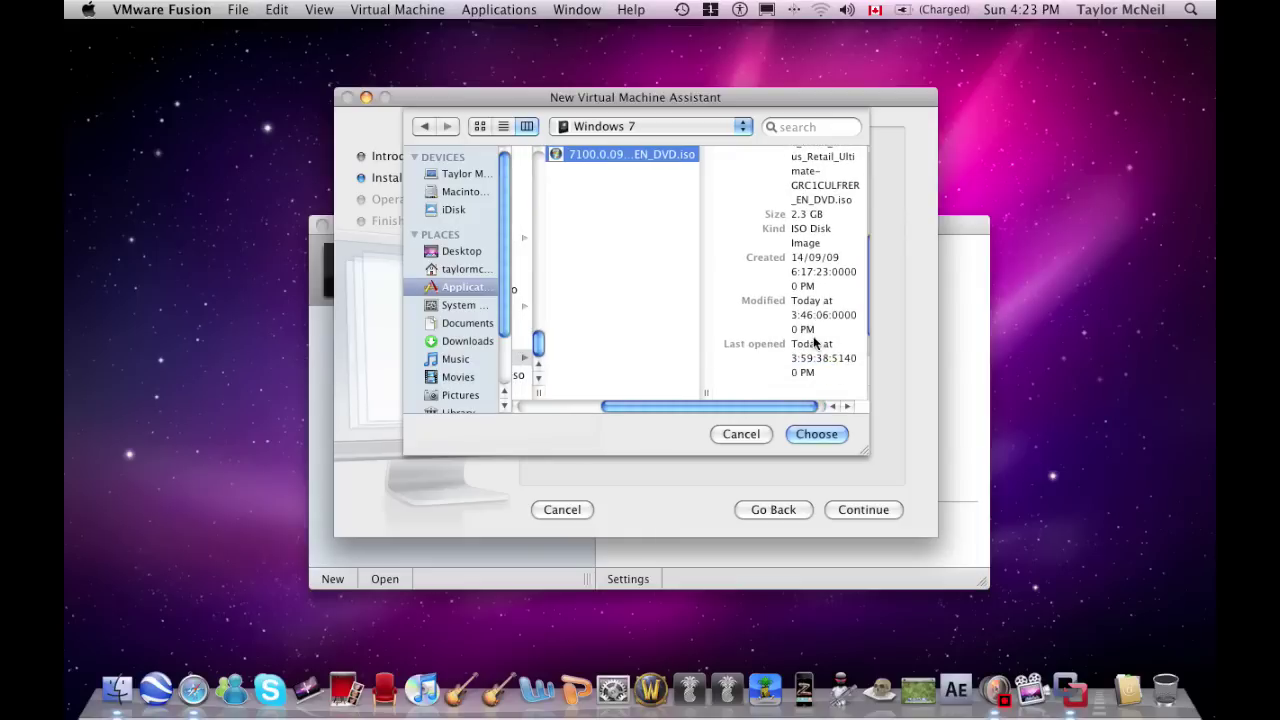
pyautogui.scroll(-3, 814, 343)
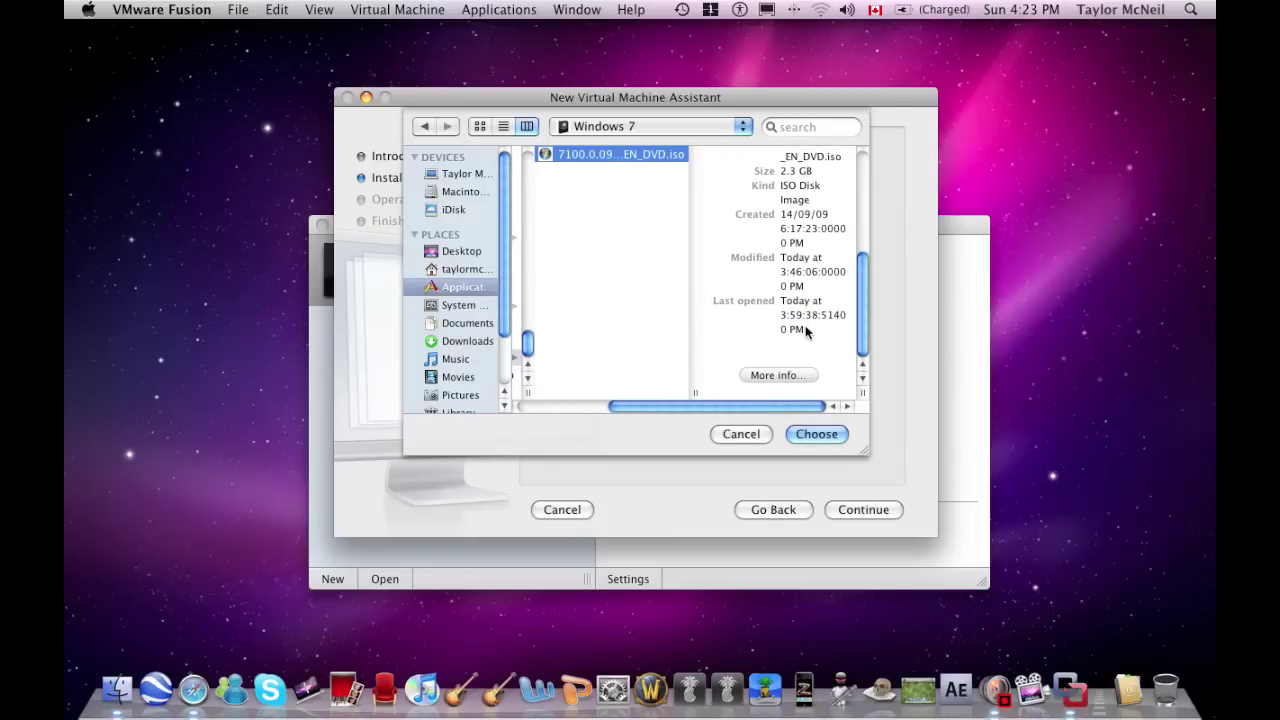
pyautogui.scroll(2, 803, 305)
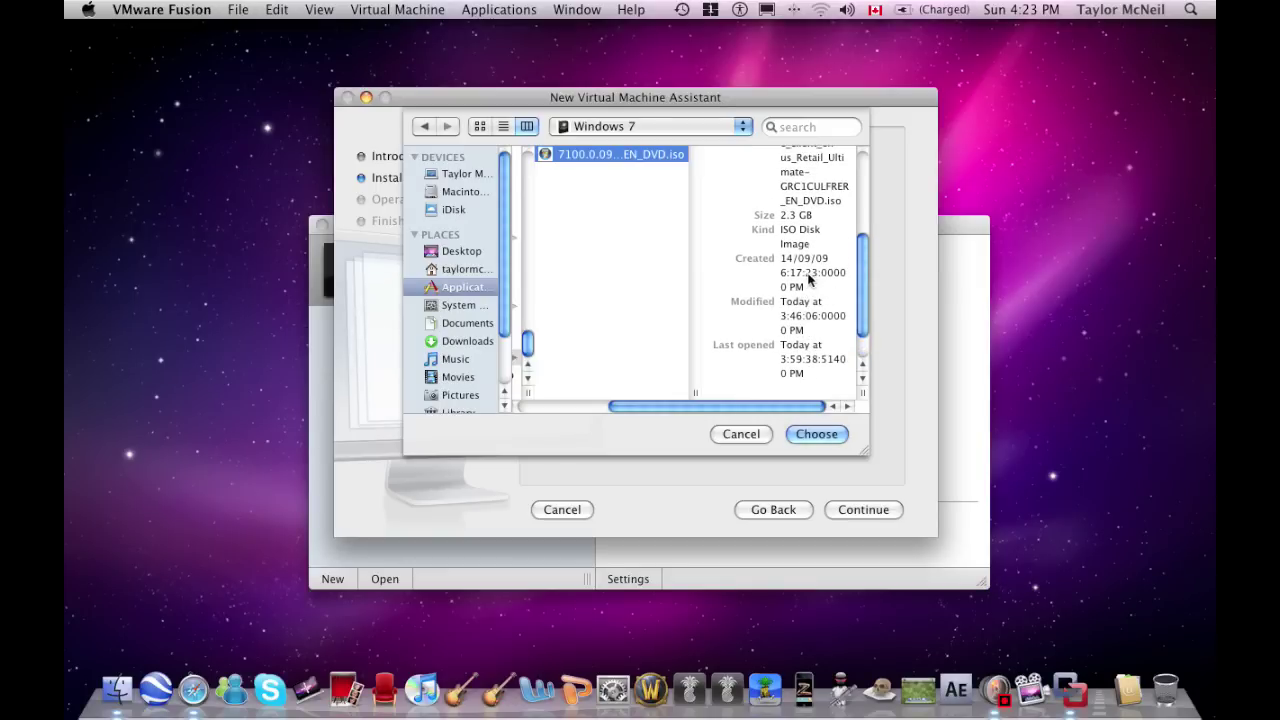
pyautogui.scroll(2, 810, 285)
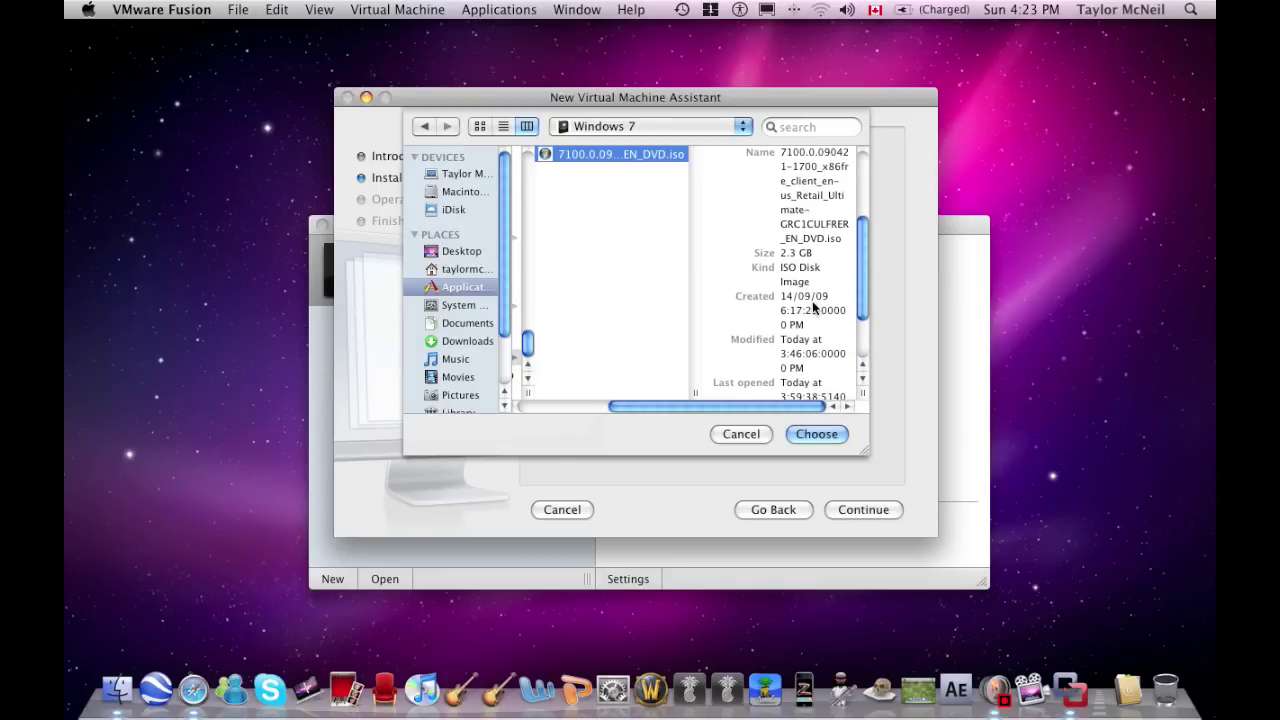
pyautogui.scroll(5, 814, 308)
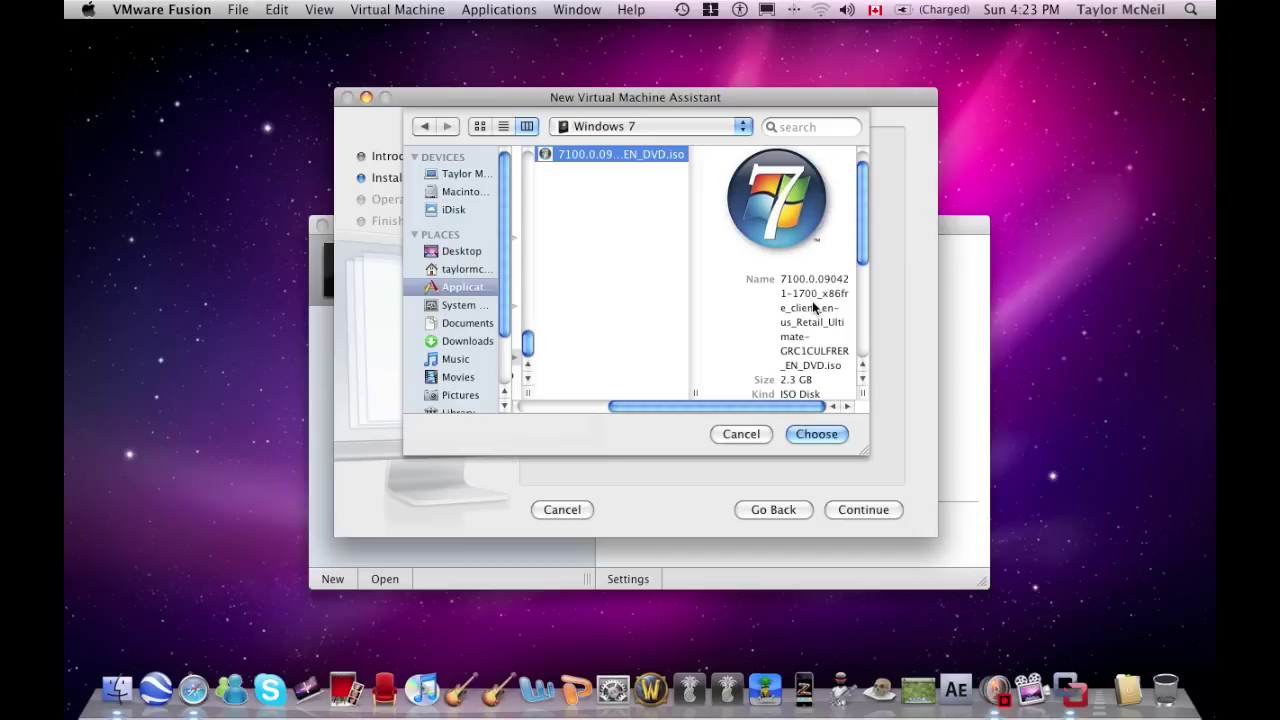
pyautogui.click(818, 436)
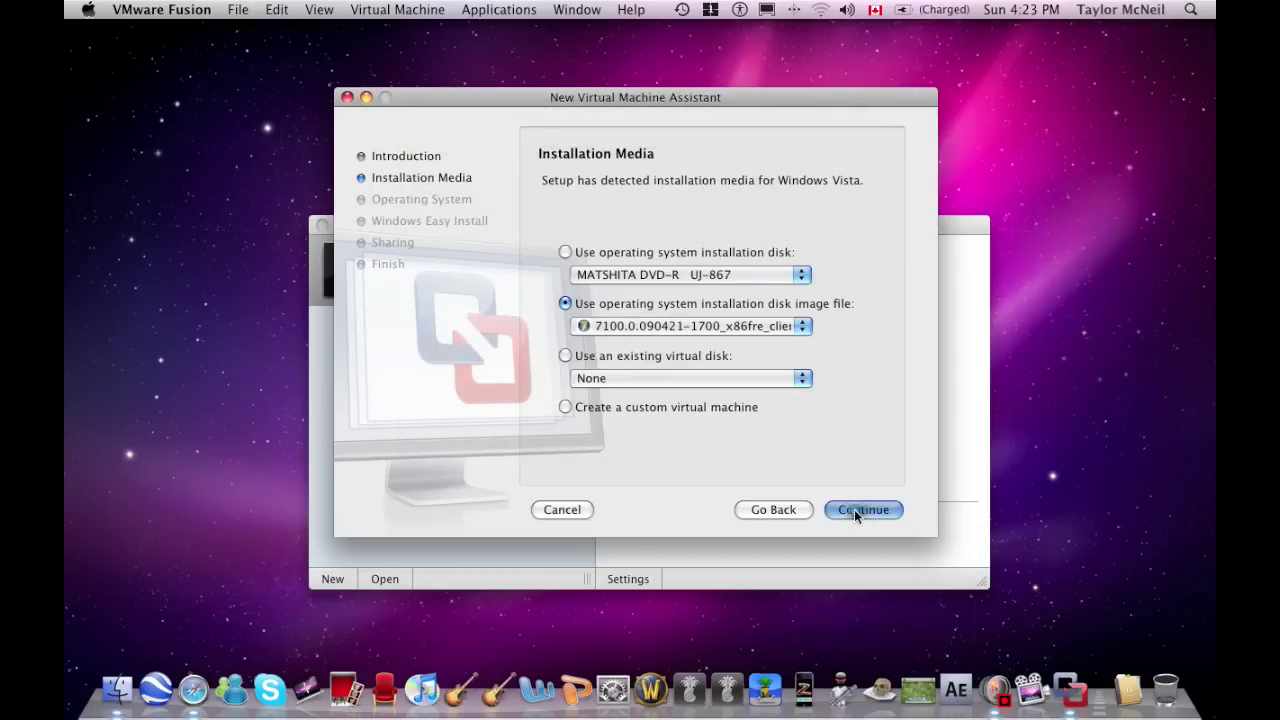
# Step: Set the guest OS to Microsoft Windows, version Windows Server 2008, and advance to Easy Install
pyautogui.click(854, 511)
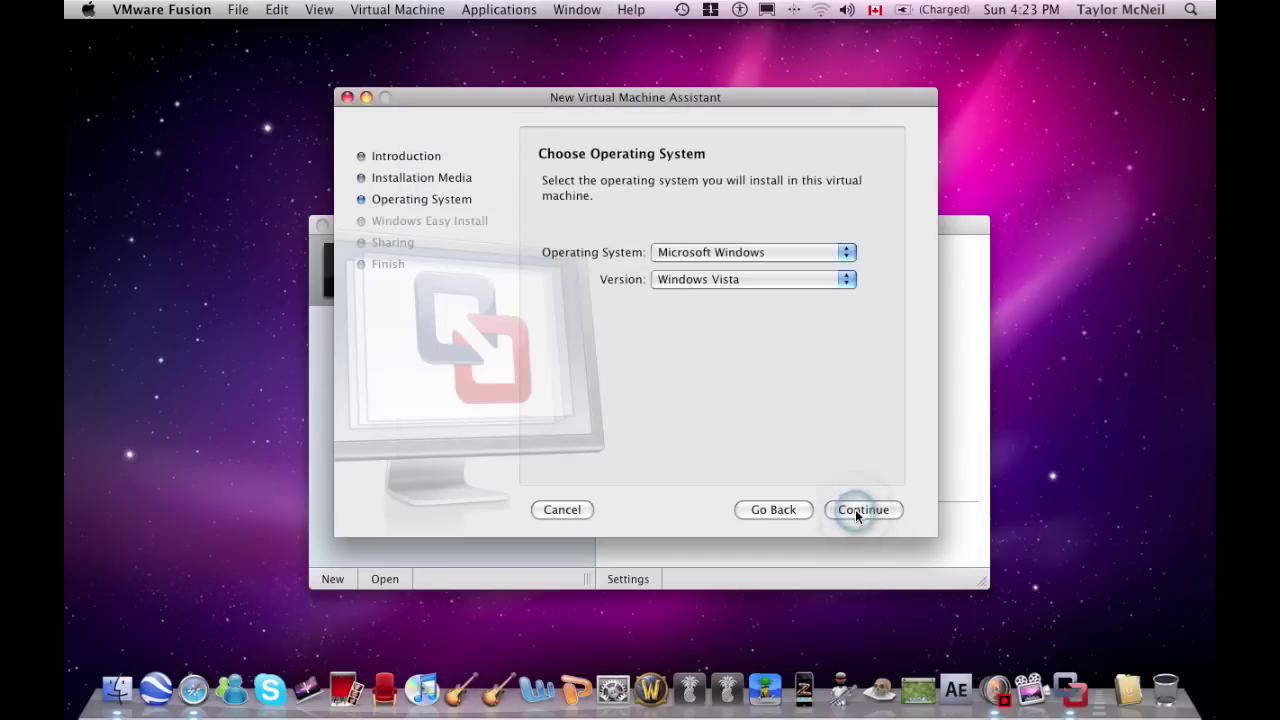
pyautogui.click(707, 258)
pyautogui.click(711, 259)
pyautogui.click(748, 282)
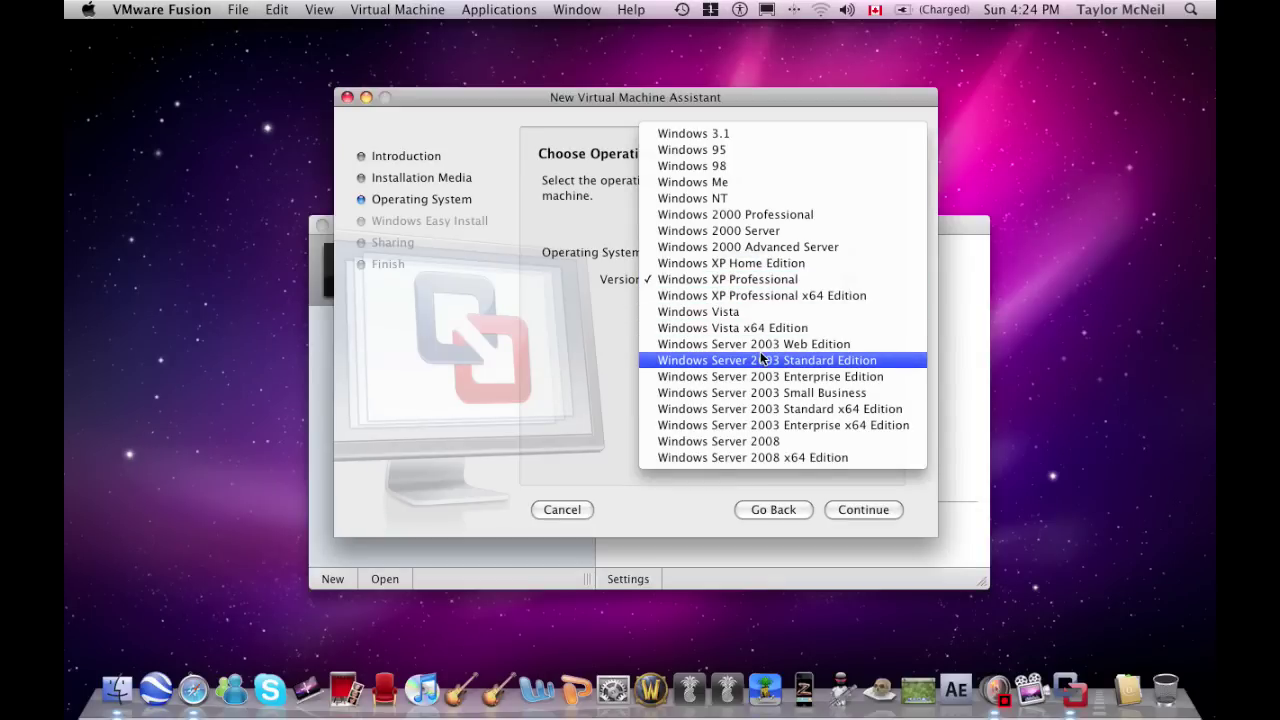
pyautogui.click(767, 443)
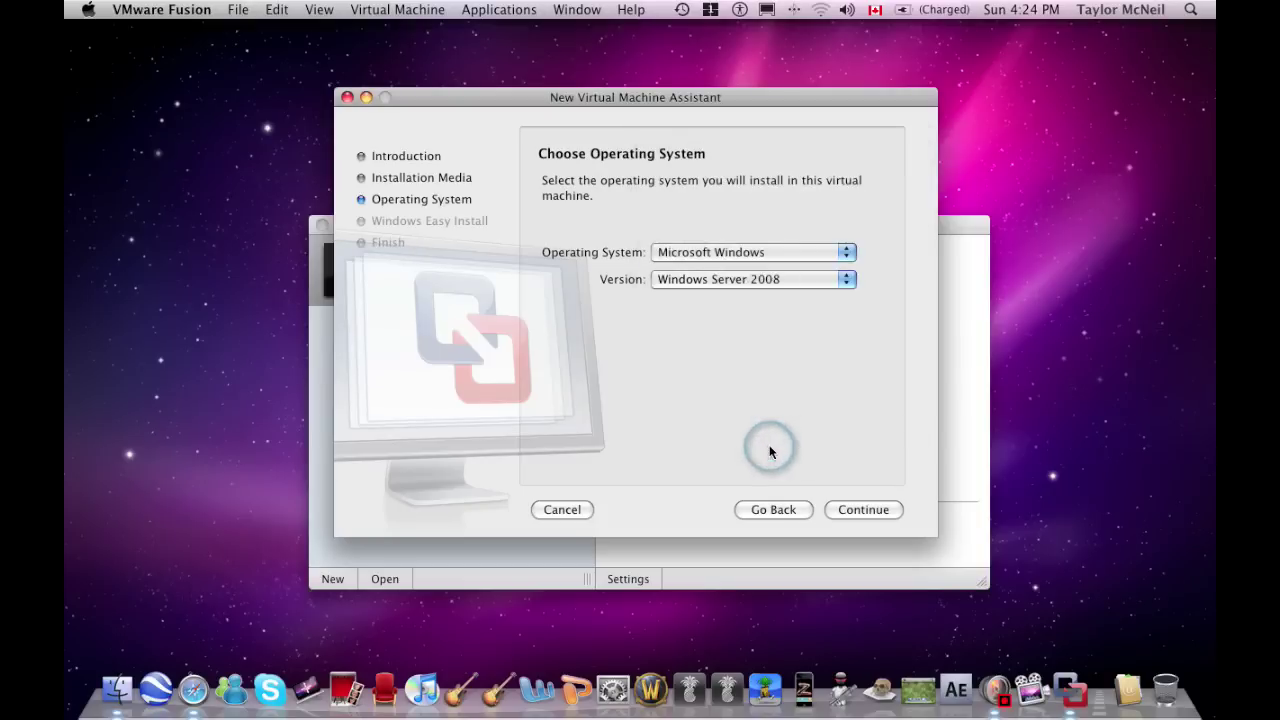
pyautogui.click(734, 289)
pyautogui.click(741, 303)
pyautogui.click(743, 285)
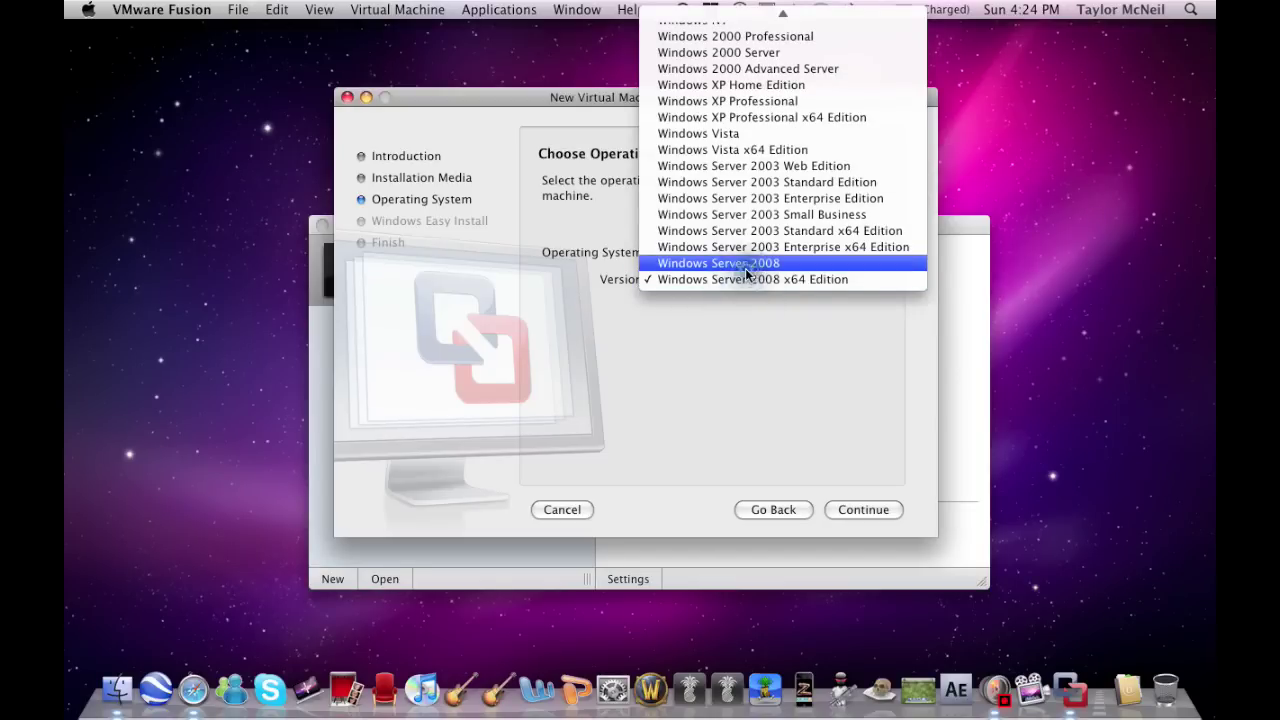
pyautogui.click(744, 268)
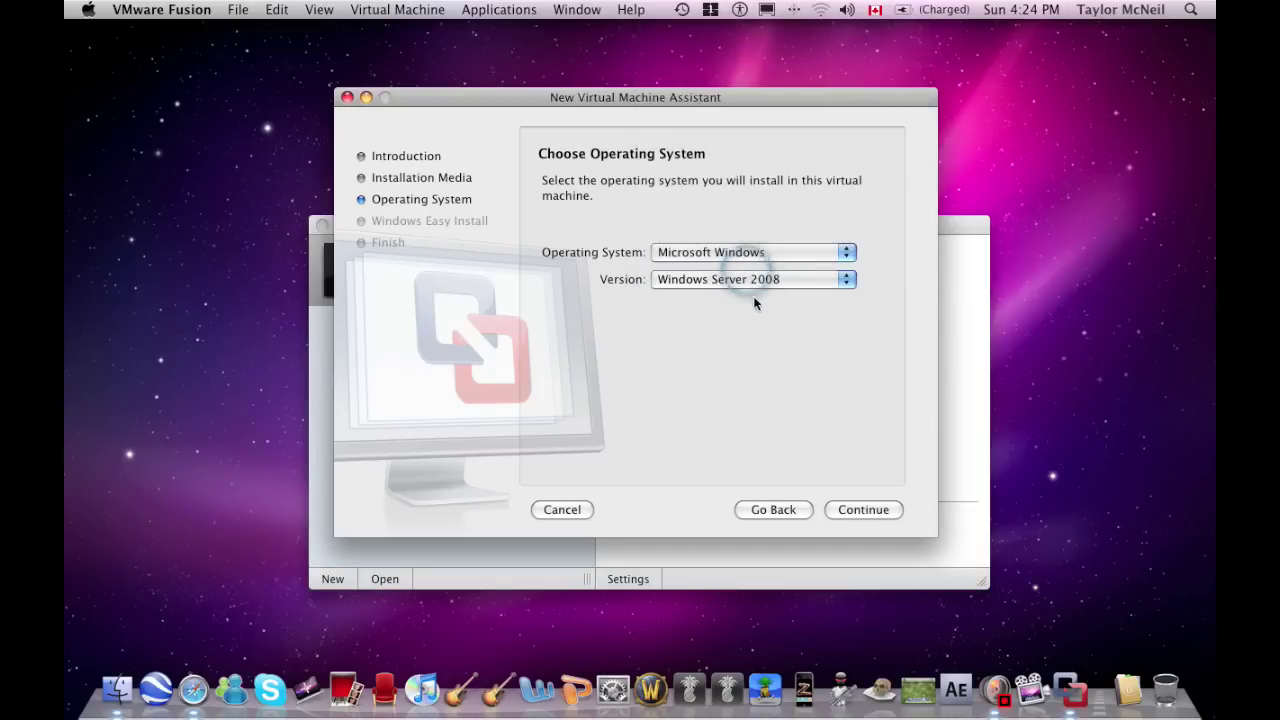
pyautogui.click(864, 510)
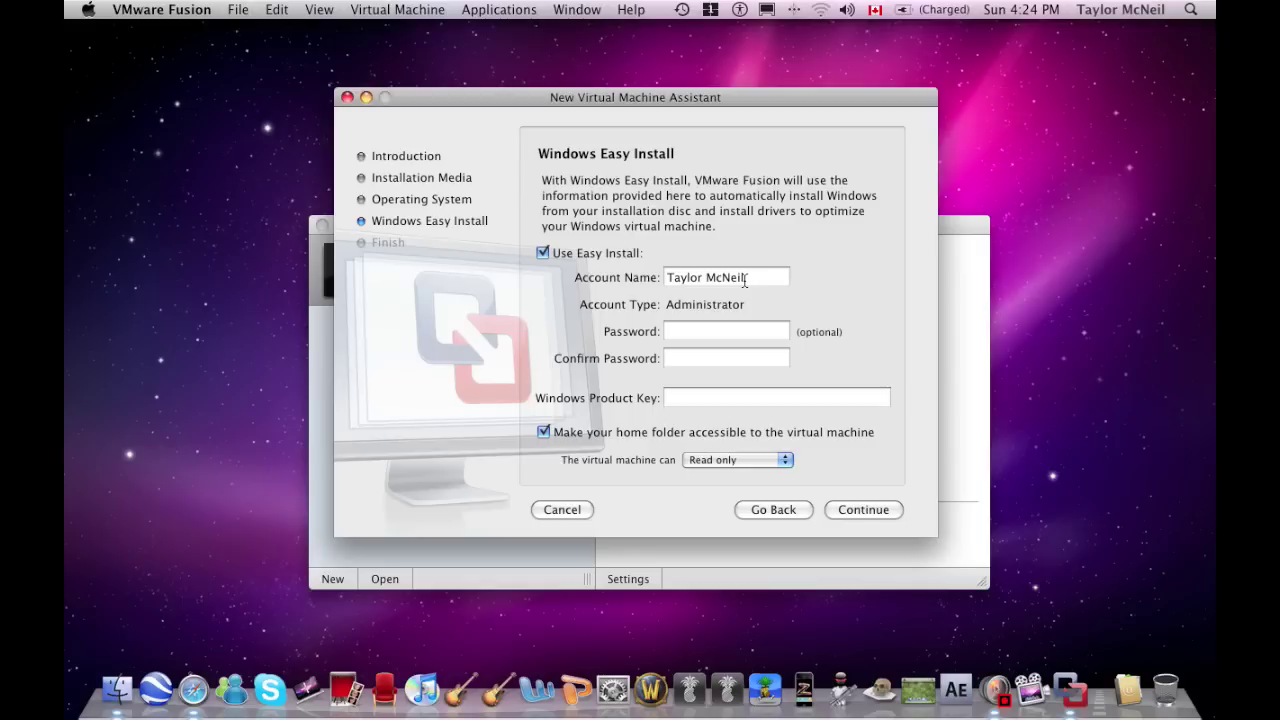
# Step: Enter and confirm the Easy Install account password, then continue without a Windows product key
pyautogui.click(756, 333)
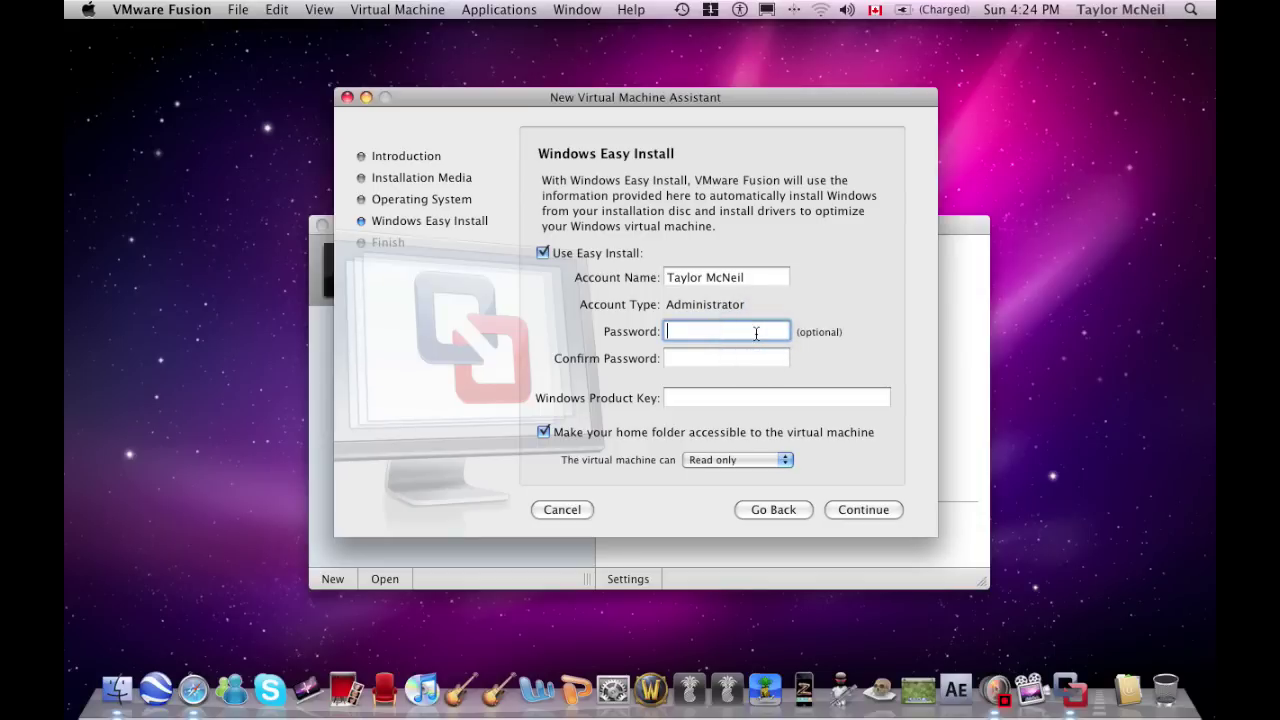
pyautogui.write('•••')
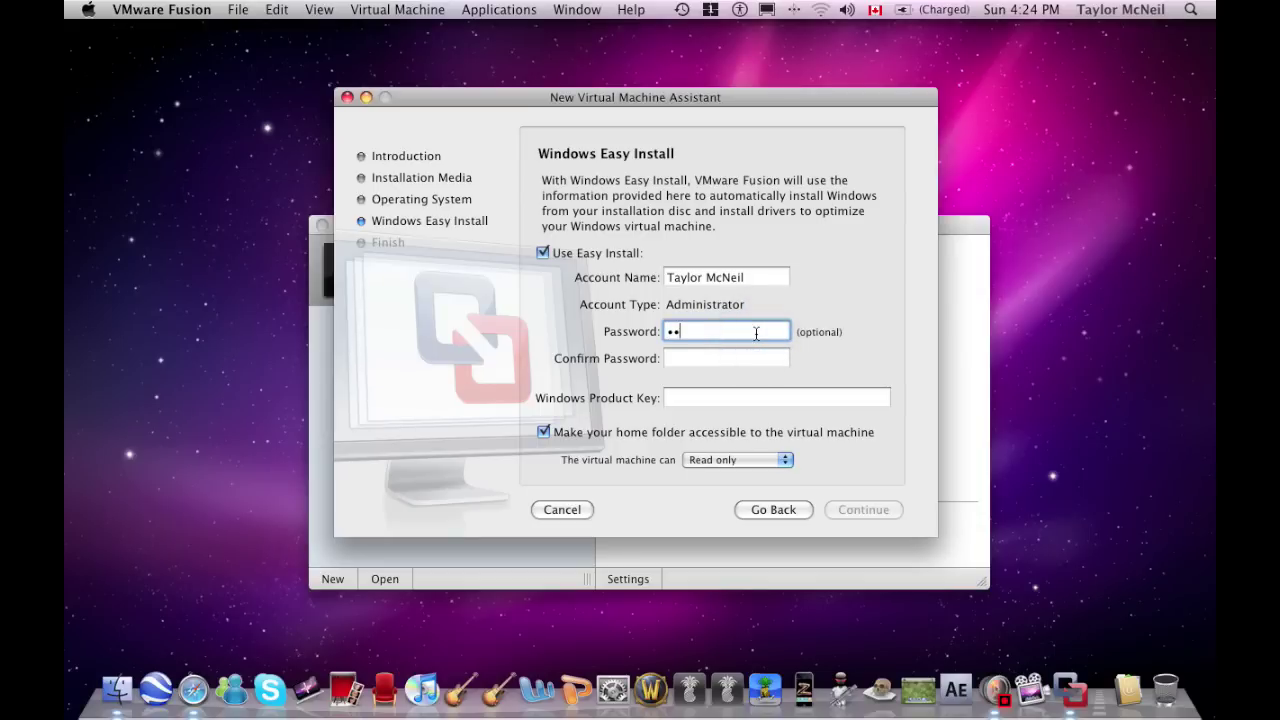
pyautogui.write('•••')
pyautogui.click(751, 357)
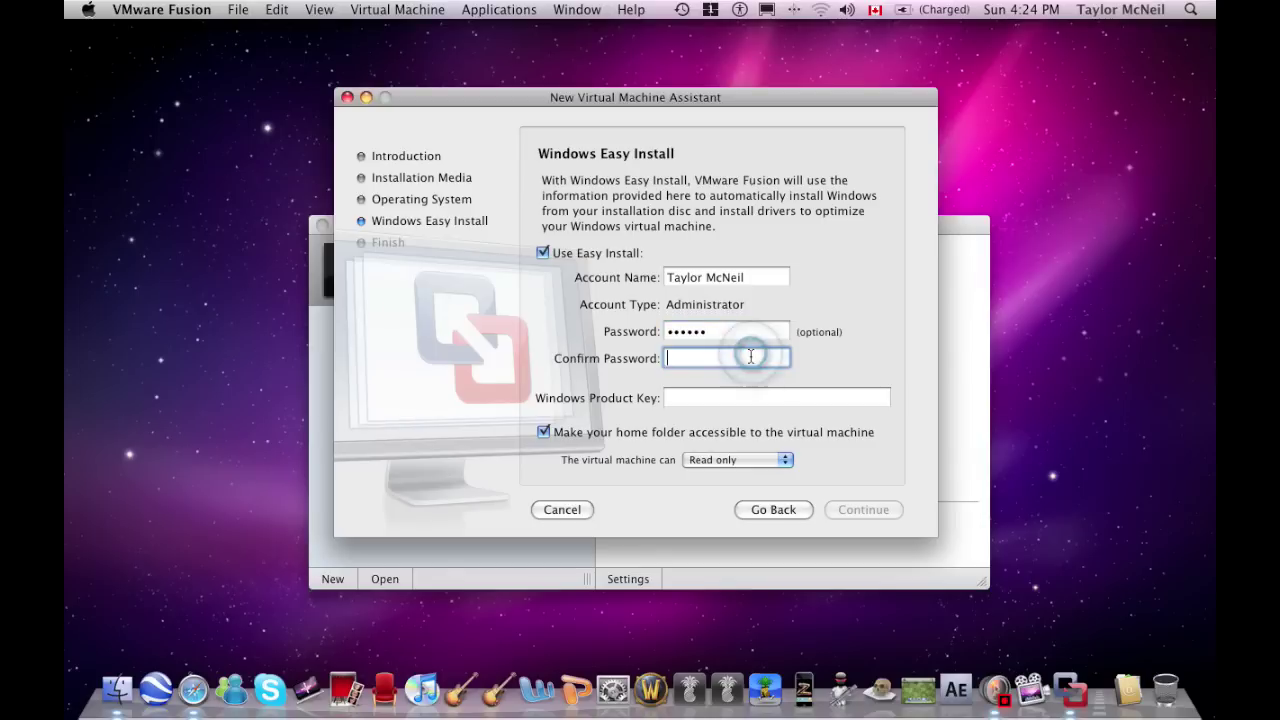
pyautogui.write('••••••')
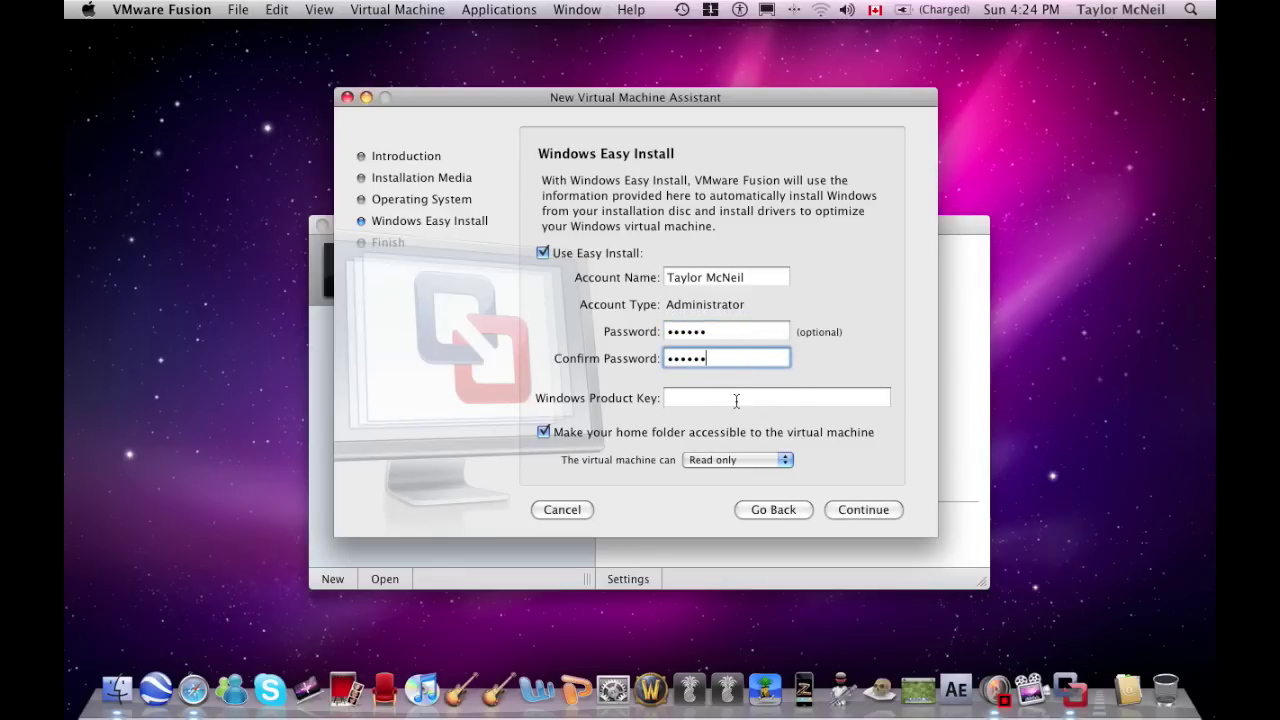
pyautogui.click(736, 399)
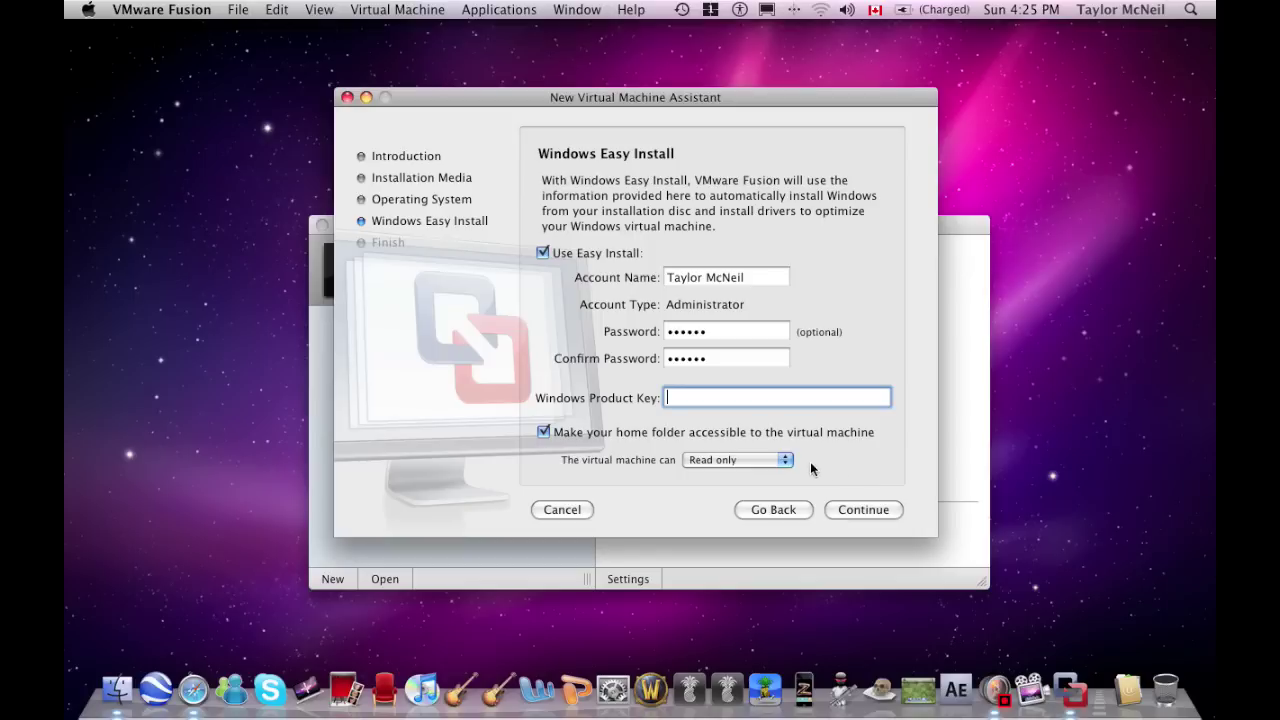
pyautogui.click(853, 508)
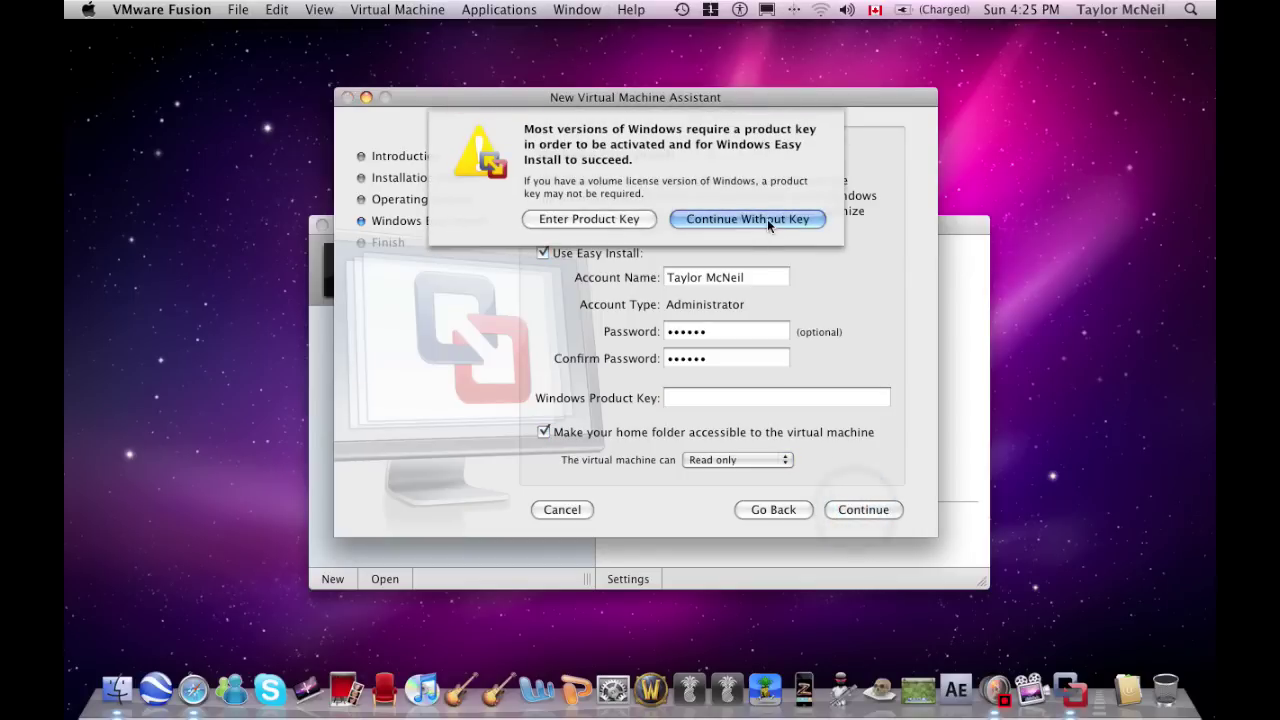
pyautogui.click(755, 218)
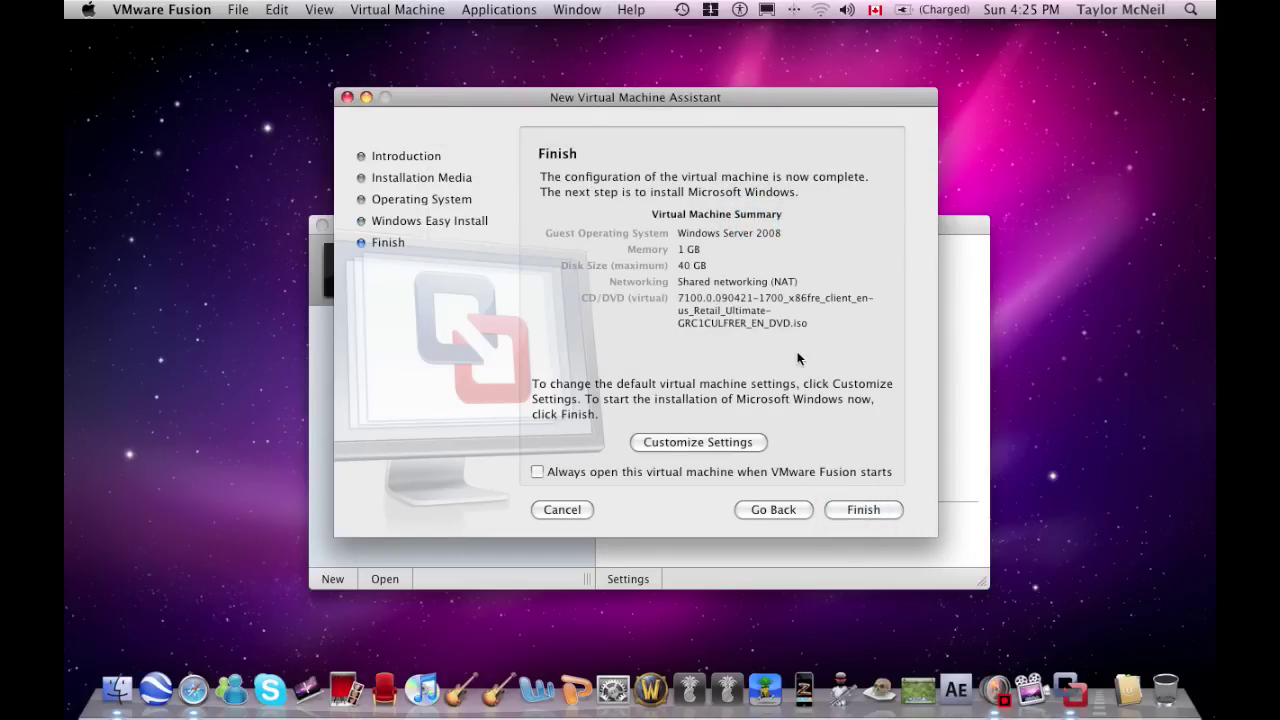
# Step: Choose Customize Settings and start renaming the machine to 'Windows 7 home'
pyautogui.click(711, 443)
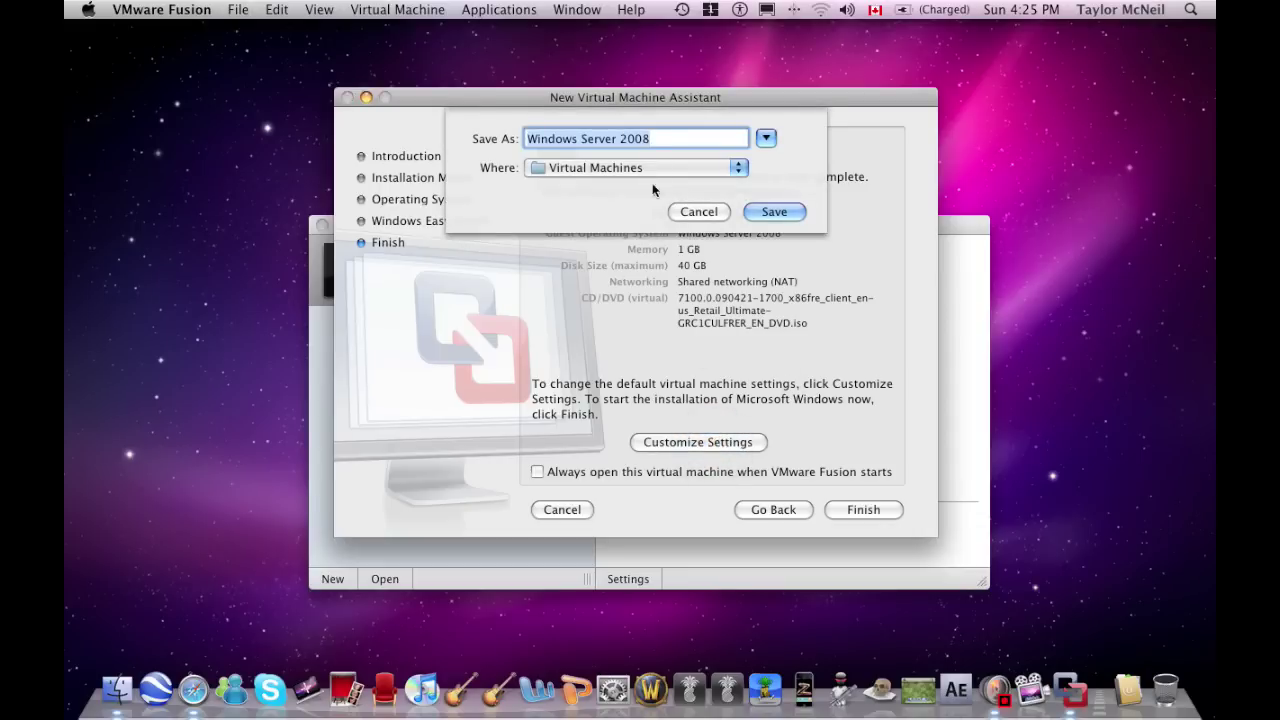
pyautogui.click(658, 138)
pyautogui.press('BackSpace')
pyautogui.press('BackSpace')
pyautogui.press('BackSpace')
pyautogui.press('BackSpace')
pyautogui.press('BackSpace')
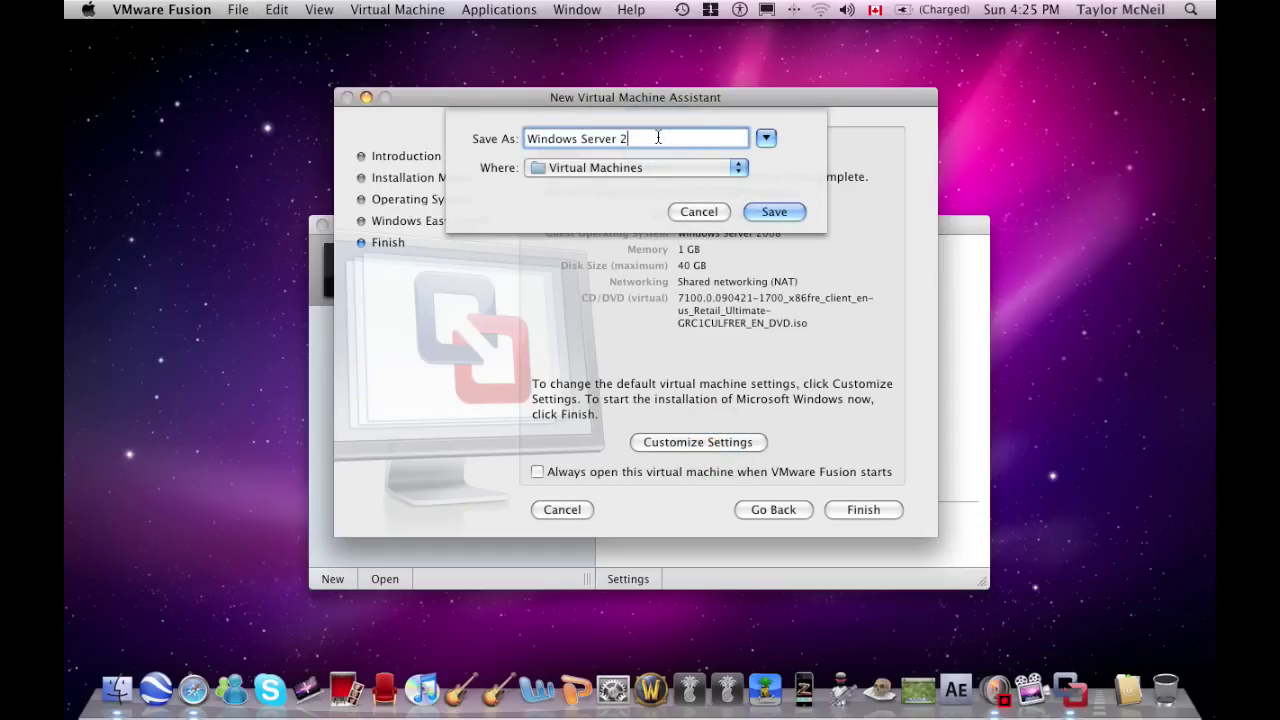
pyautogui.press('BackSpace')
pyautogui.press('BackSpace')
pyautogui.press('BackSpace')
pyautogui.press('BackSpace')
pyautogui.press('BackSpace')
pyautogui.press('BackSpace')
pyautogui.write('7 new')
pyautogui.press('BackSpace')
pyautogui.press('BackSpace')
pyautogui.press('BackSpace')
pyautogui.write('home')
# Step: Finish the name as 'Windows 7 Home prem' and save the virtual machine
pyautogui.click(598, 140)
pyautogui.press('BackSpace')
pyautogui.write('H')
pyautogui.click(684, 139)
pyautogui.write('prem')
pyautogui.click(768, 213)
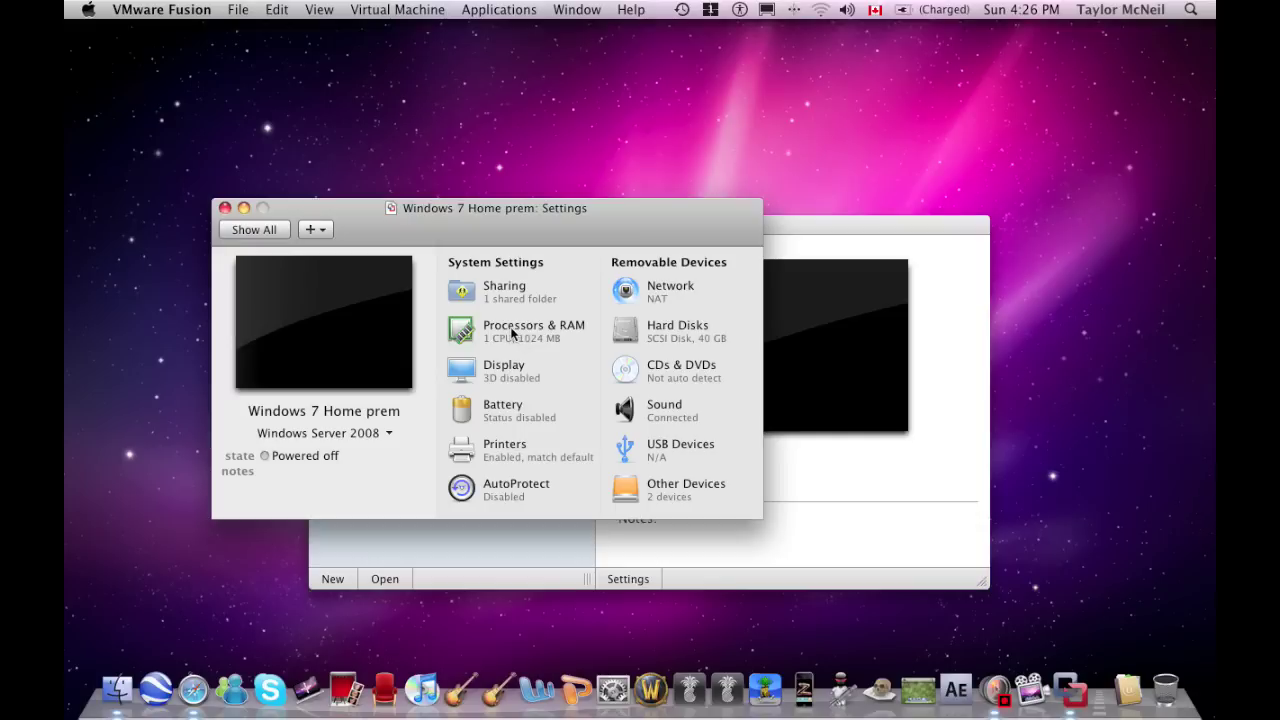
# Step: In Processors & RAM, keep 1 virtual processor and enter 800 MB of memory
pyautogui.click(511, 328)
pyautogui.click(468, 325)
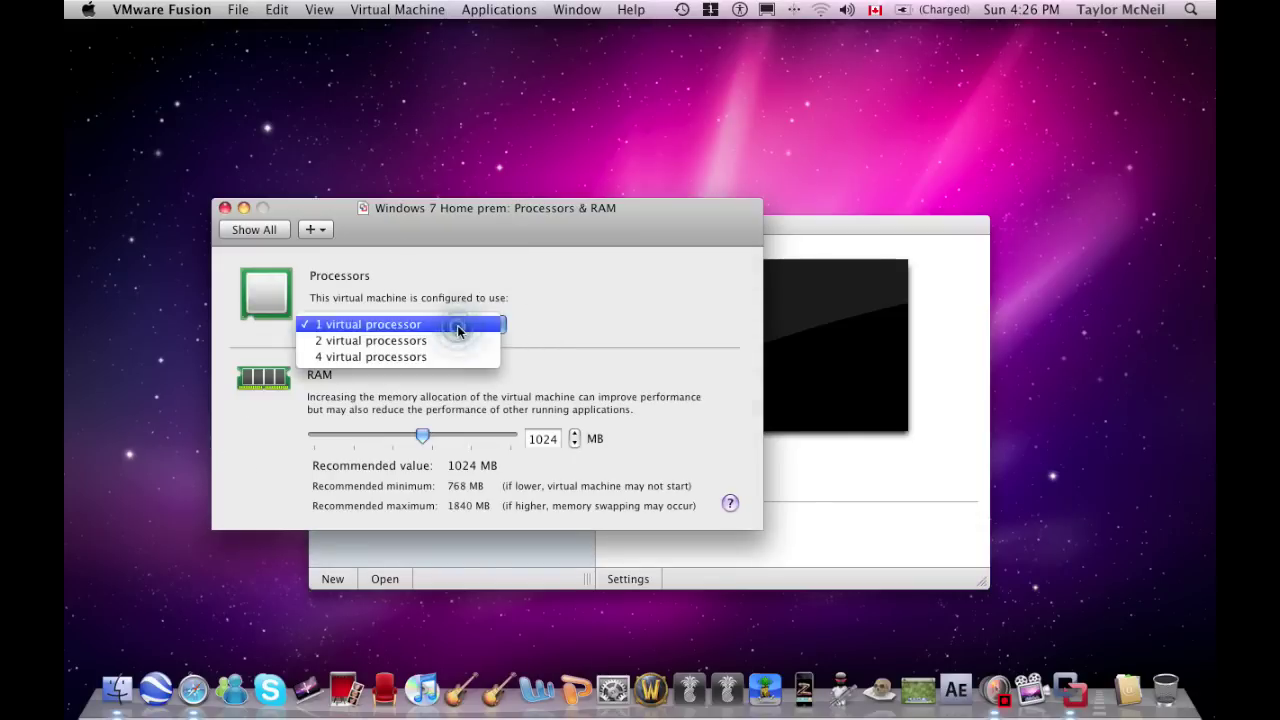
pyautogui.click(534, 328)
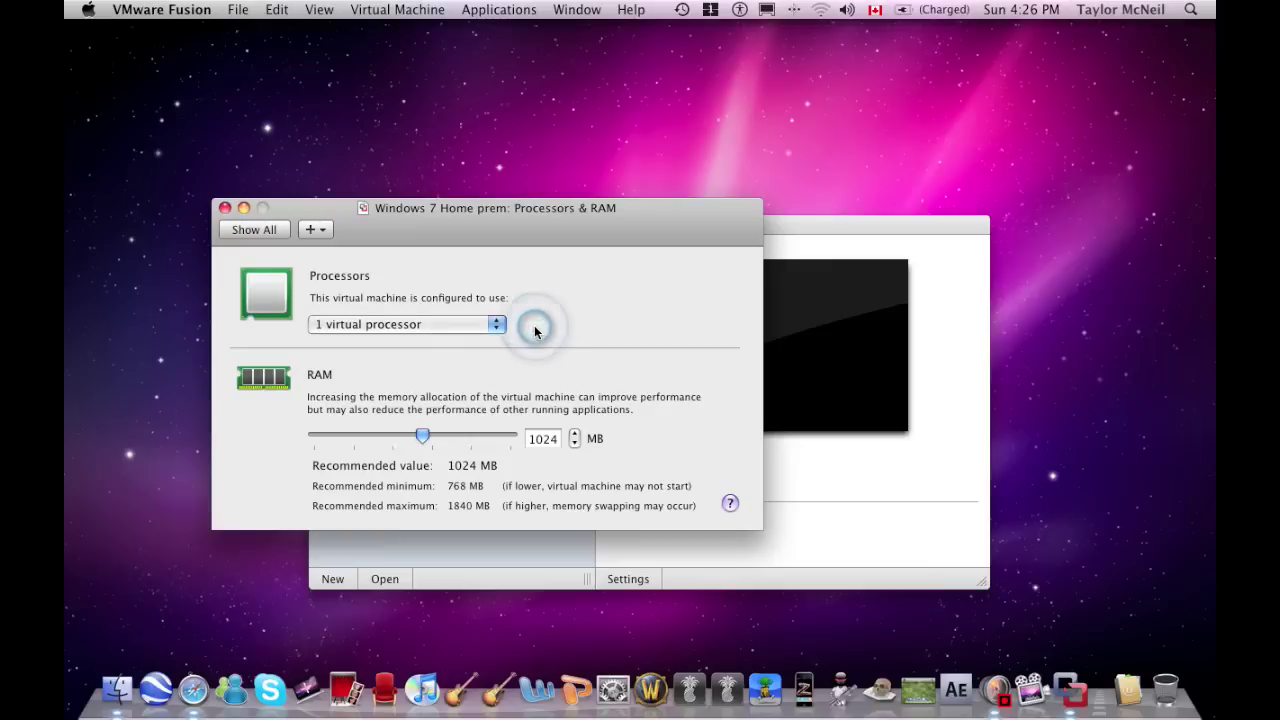
pyautogui.doubleClick(540, 437)
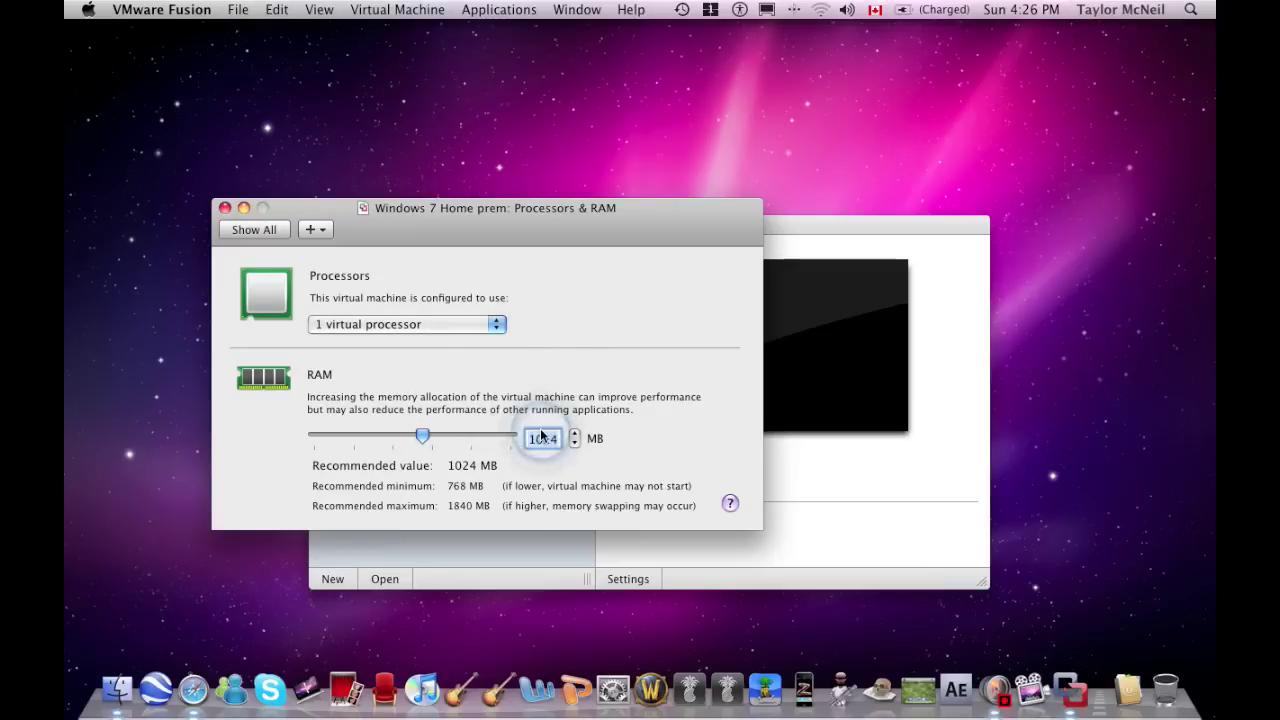
pyautogui.write('800')
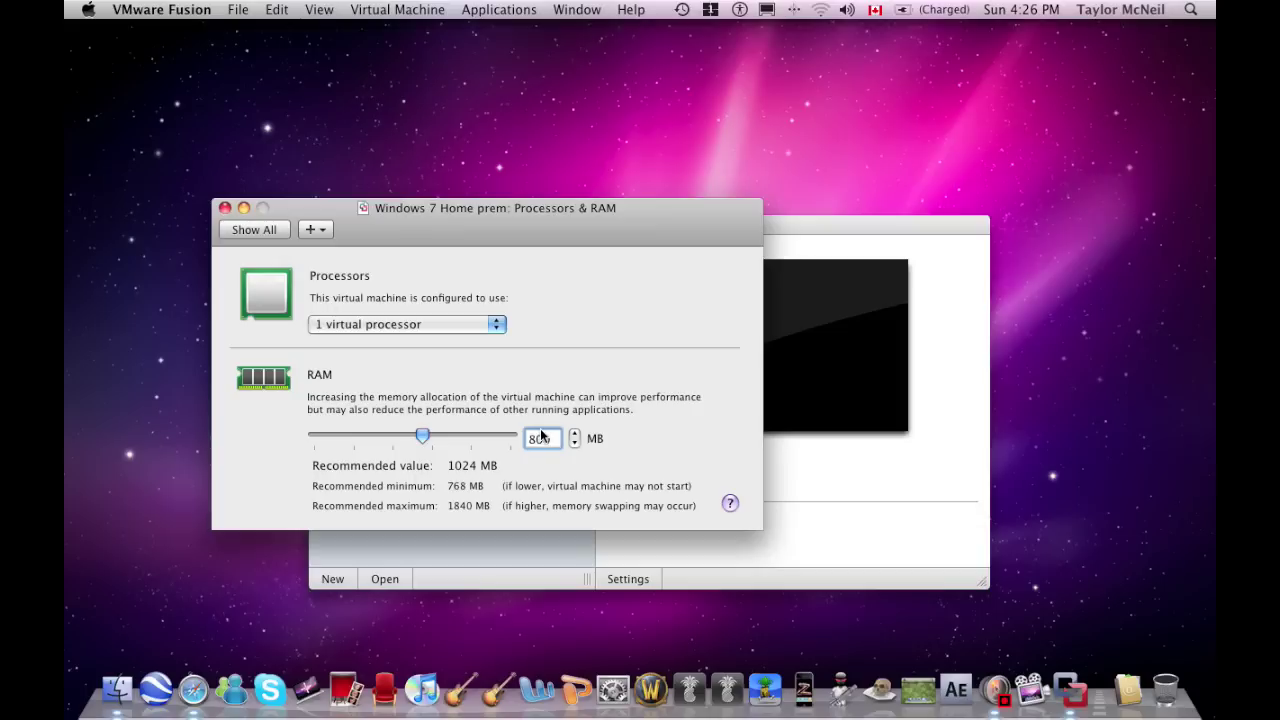
pyautogui.press('Return')
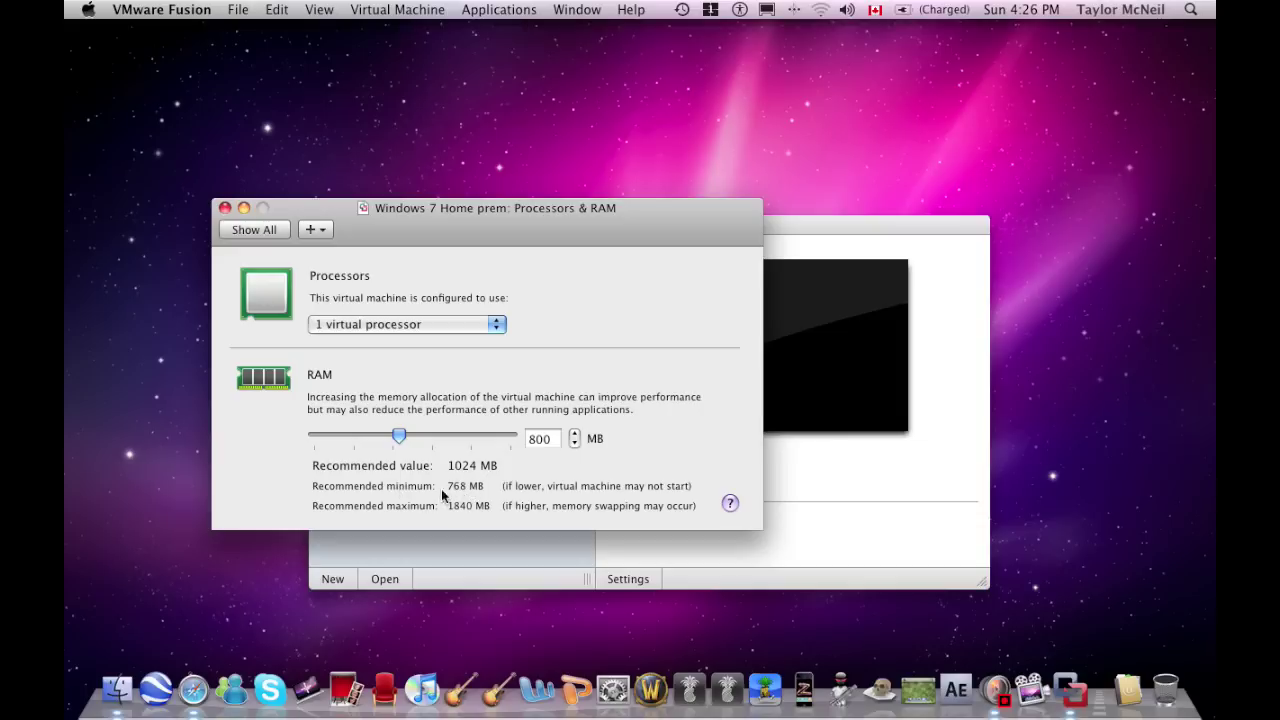
# Step: Correct the memory to 900 MB and return to the settings overview
pyautogui.click(535, 438)
pyautogui.press('BackSpace')
pyautogui.press('Delete')
pyautogui.write('85')
pyautogui.press('BackSpace')
pyautogui.press('BackSpace')
pyautogui.write('90')
pyautogui.click(612, 409)
pyautogui.click(254, 230)
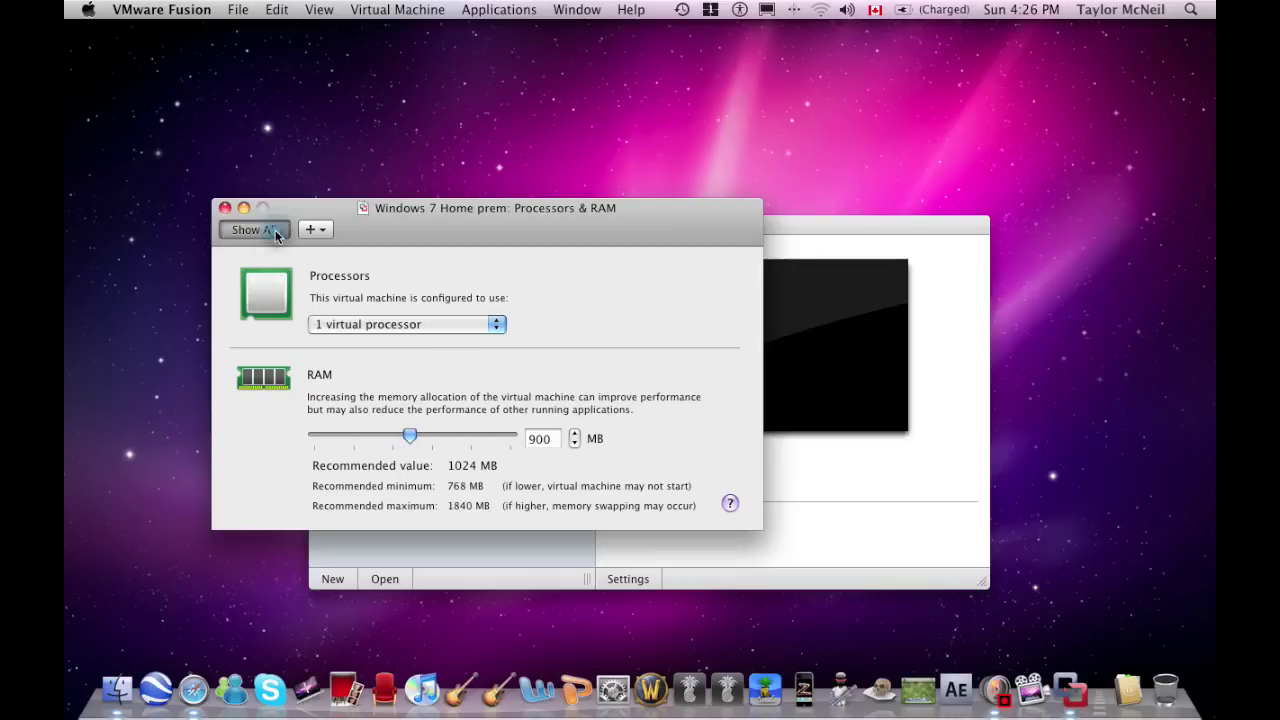
# Step: Review the Display and NAT Network settings, then open Hard Disks showing 40.00 GB
pyautogui.click(504, 368)
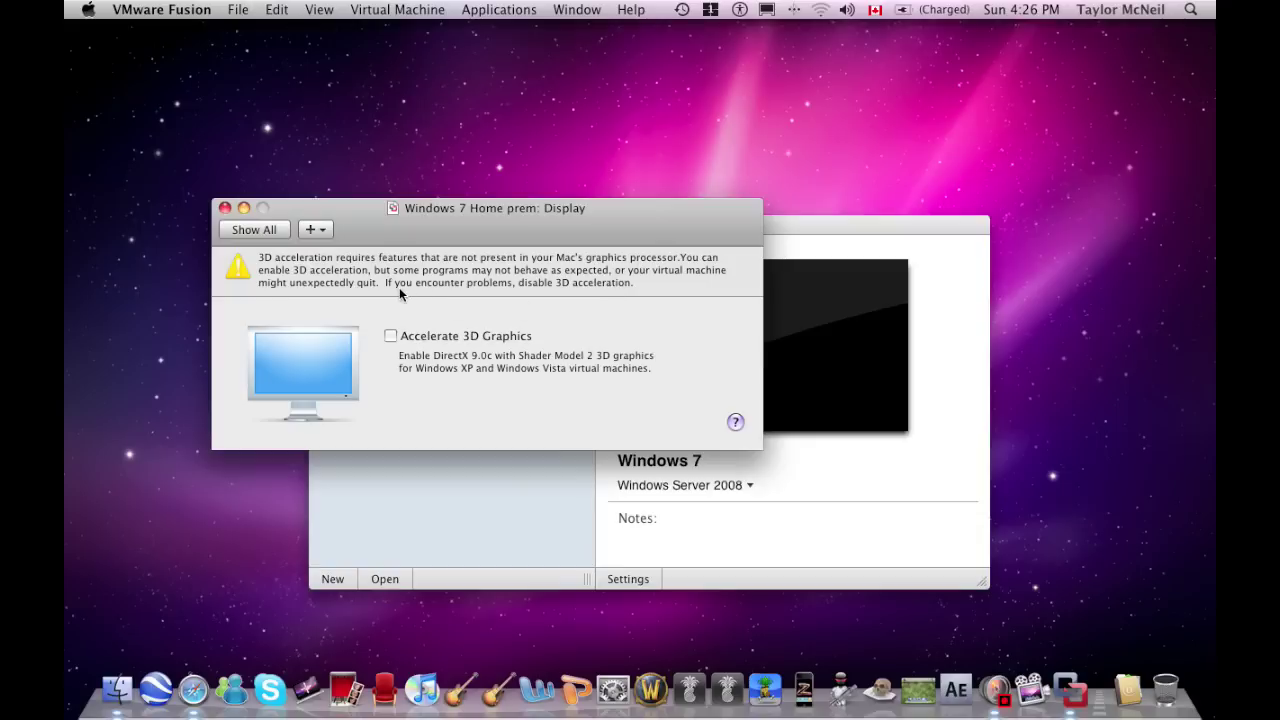
pyautogui.click(260, 231)
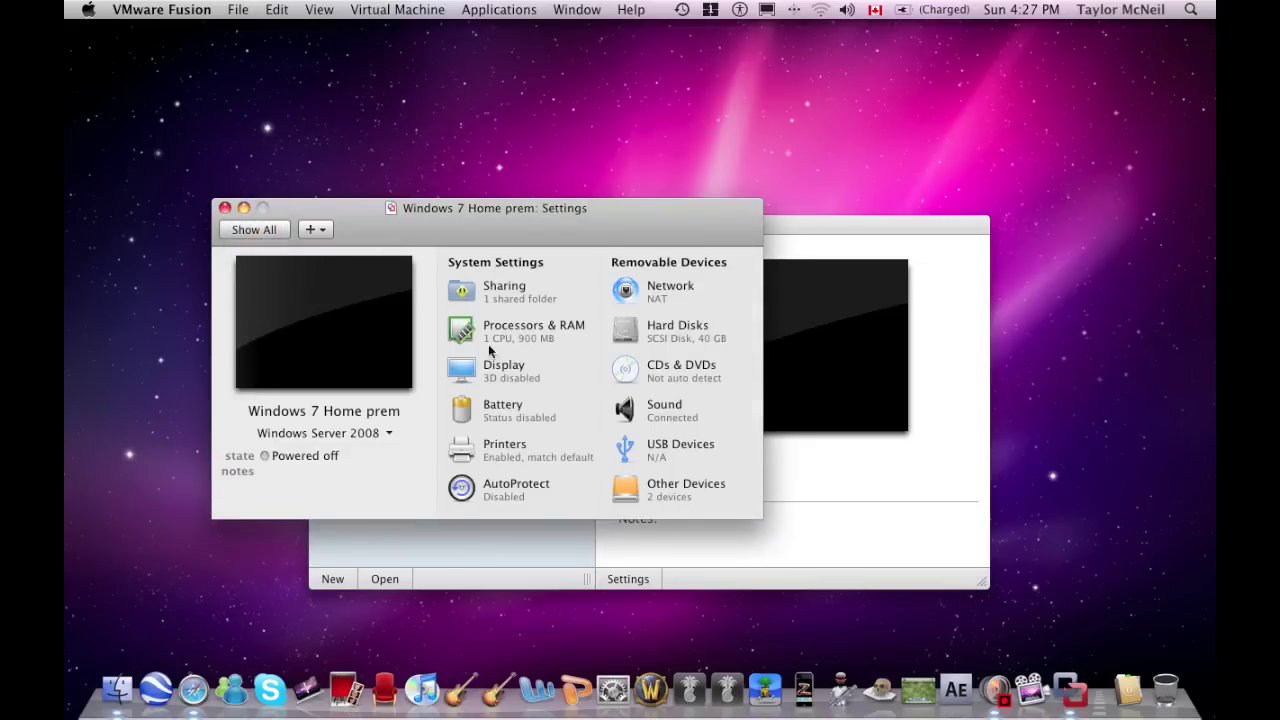
pyautogui.click(649, 302)
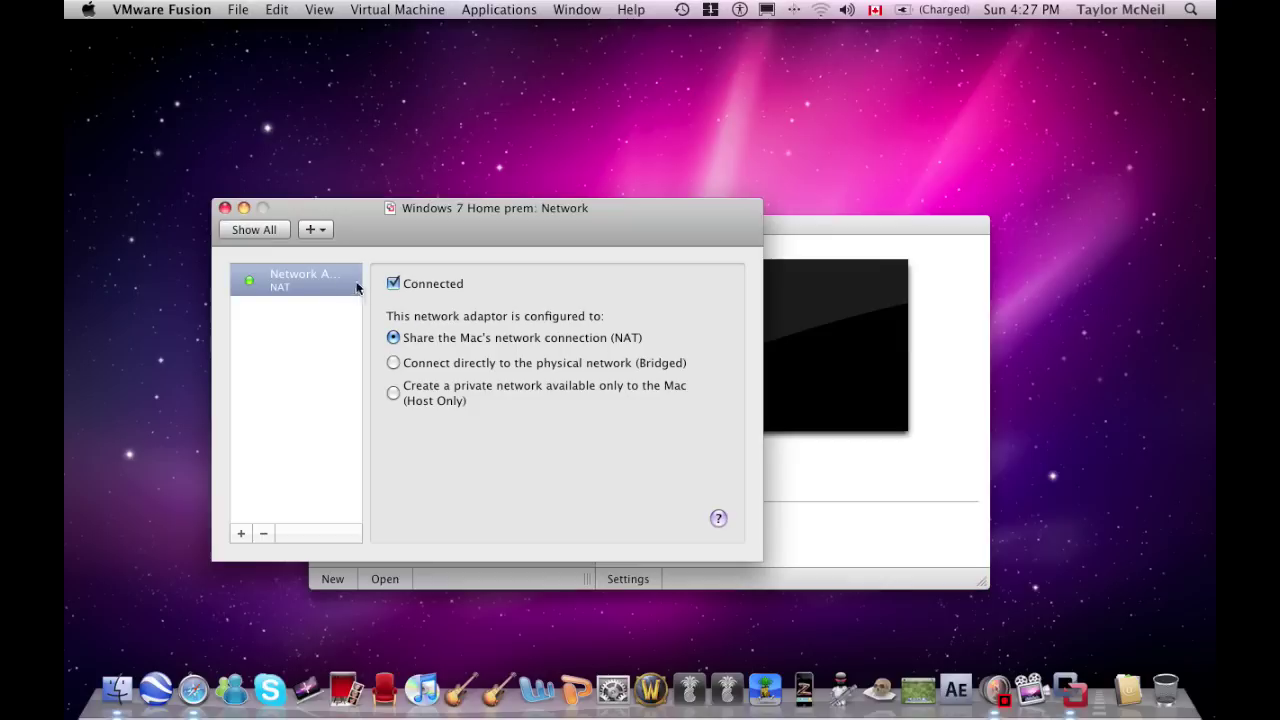
pyautogui.click(251, 234)
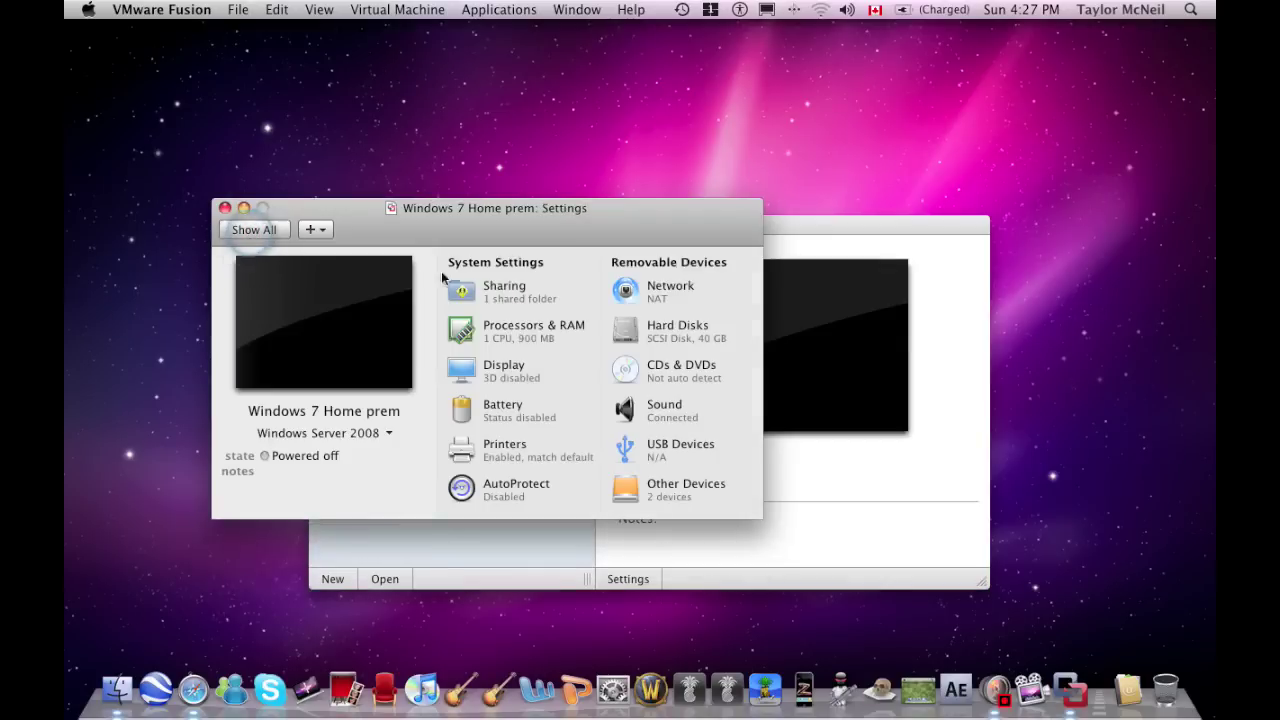
pyautogui.click(651, 331)
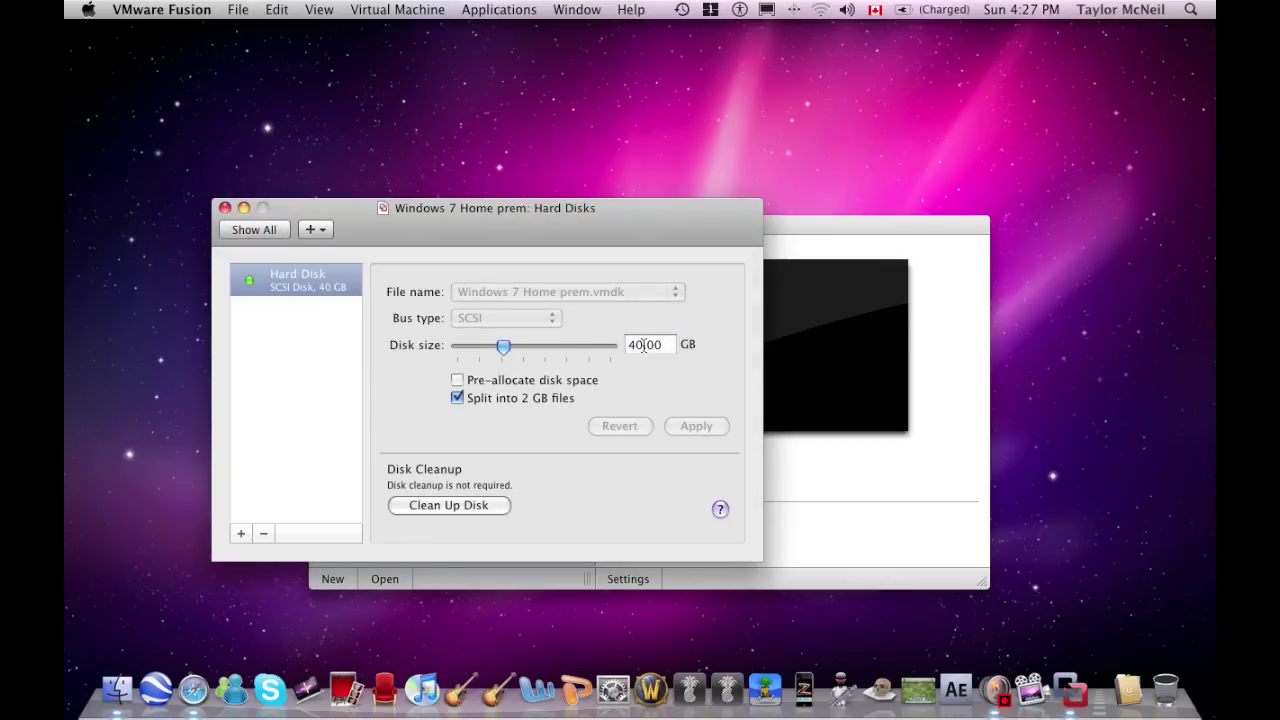
# Step: Change the Windows 7 Home prem disk size from 40 GB to 20 GB, leaving pre-allocation off, and apply it
pyautogui.doubleClick(641, 344)
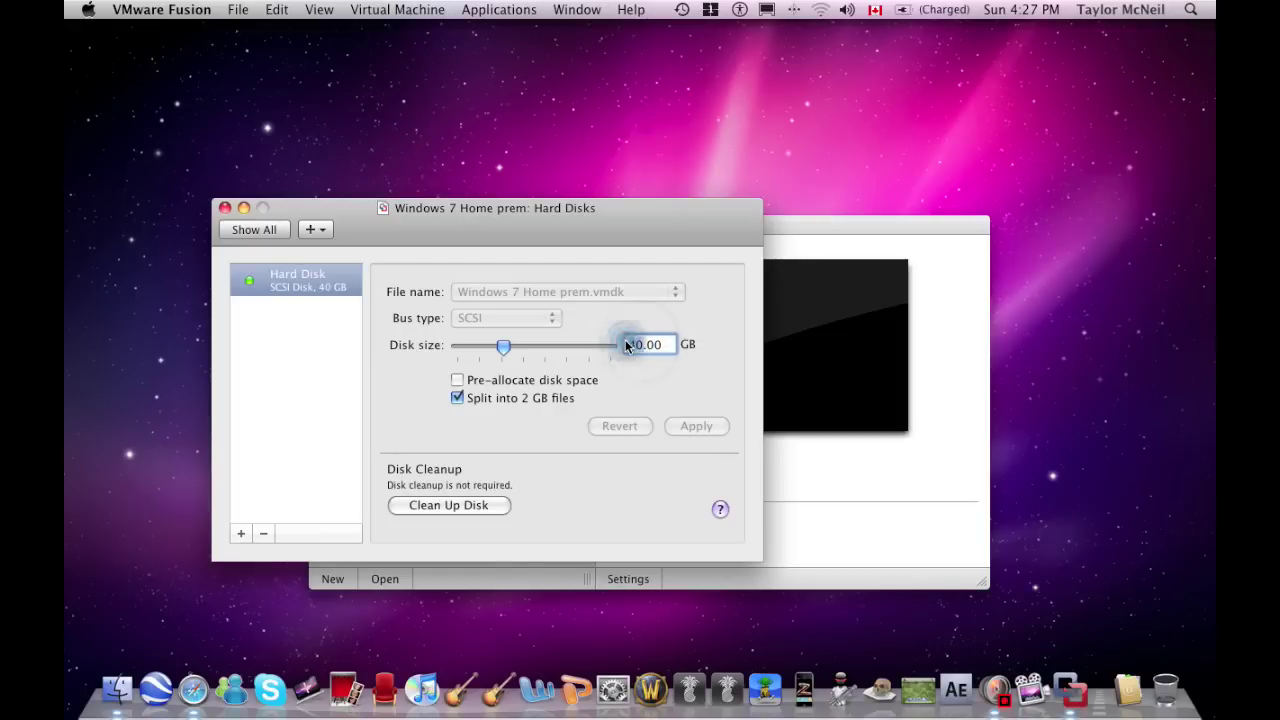
pyautogui.write('20')
pyautogui.press('Return')
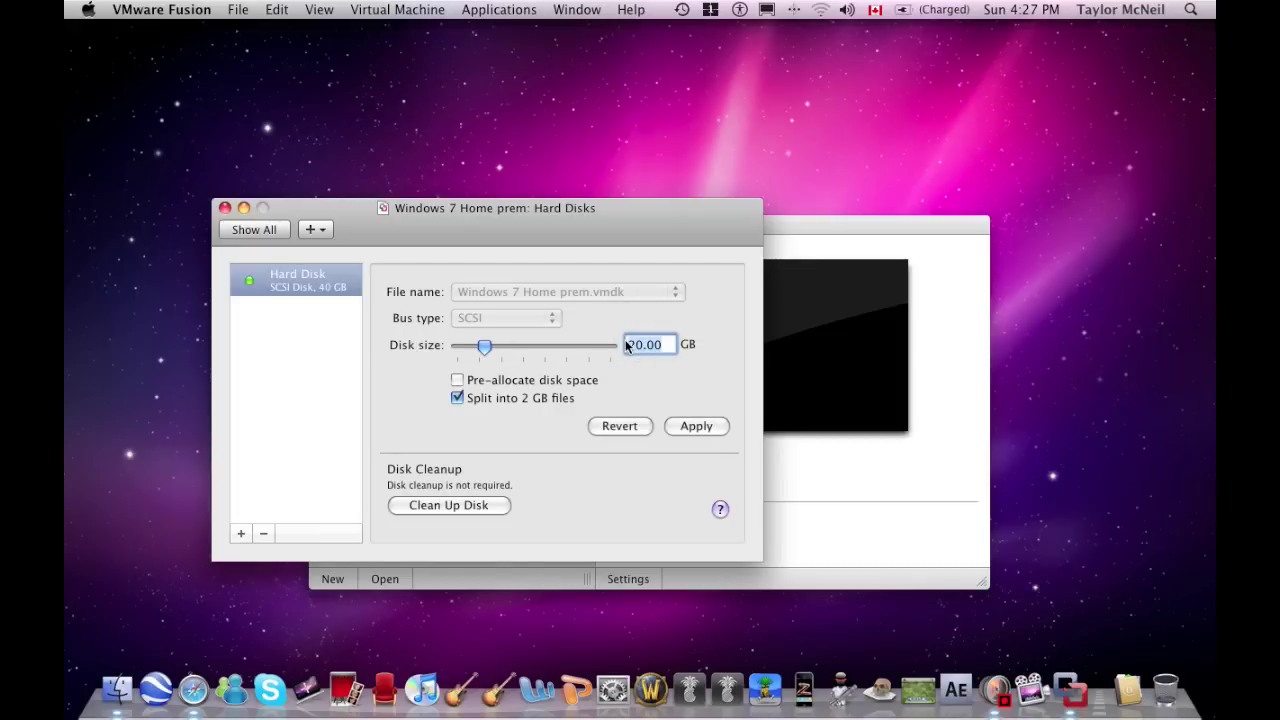
pyautogui.click(495, 380)
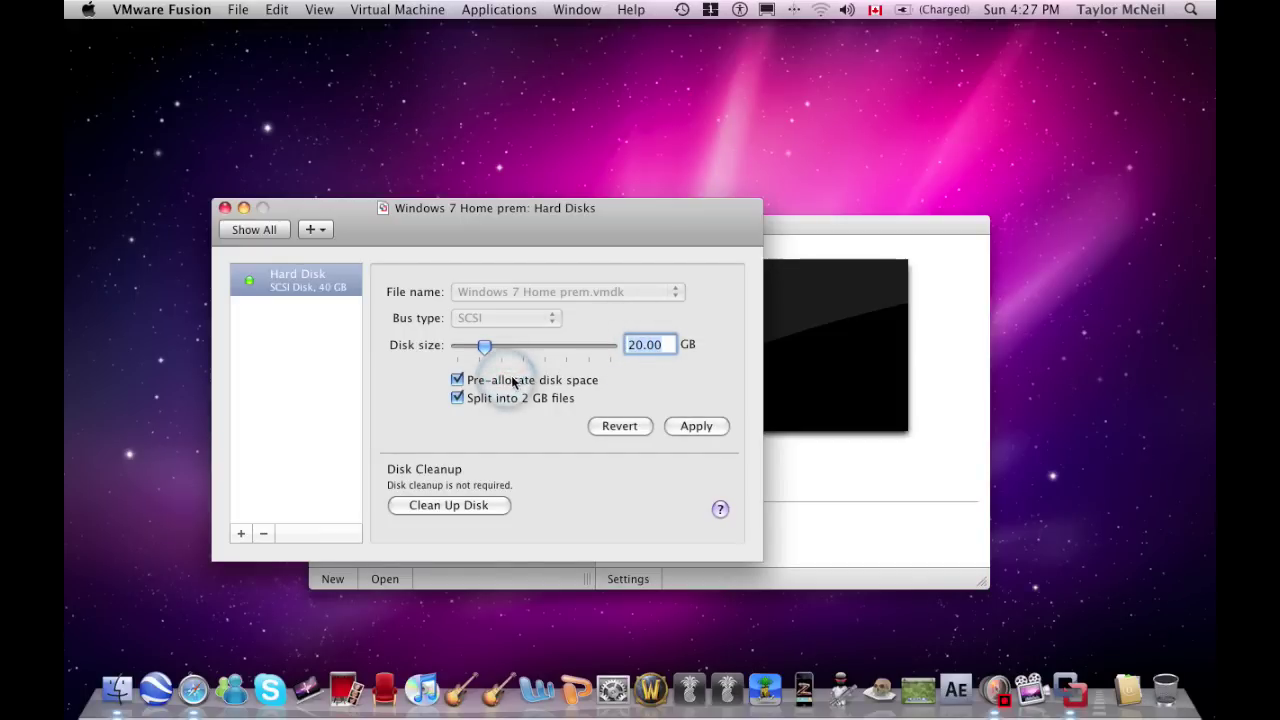
pyautogui.click(505, 382)
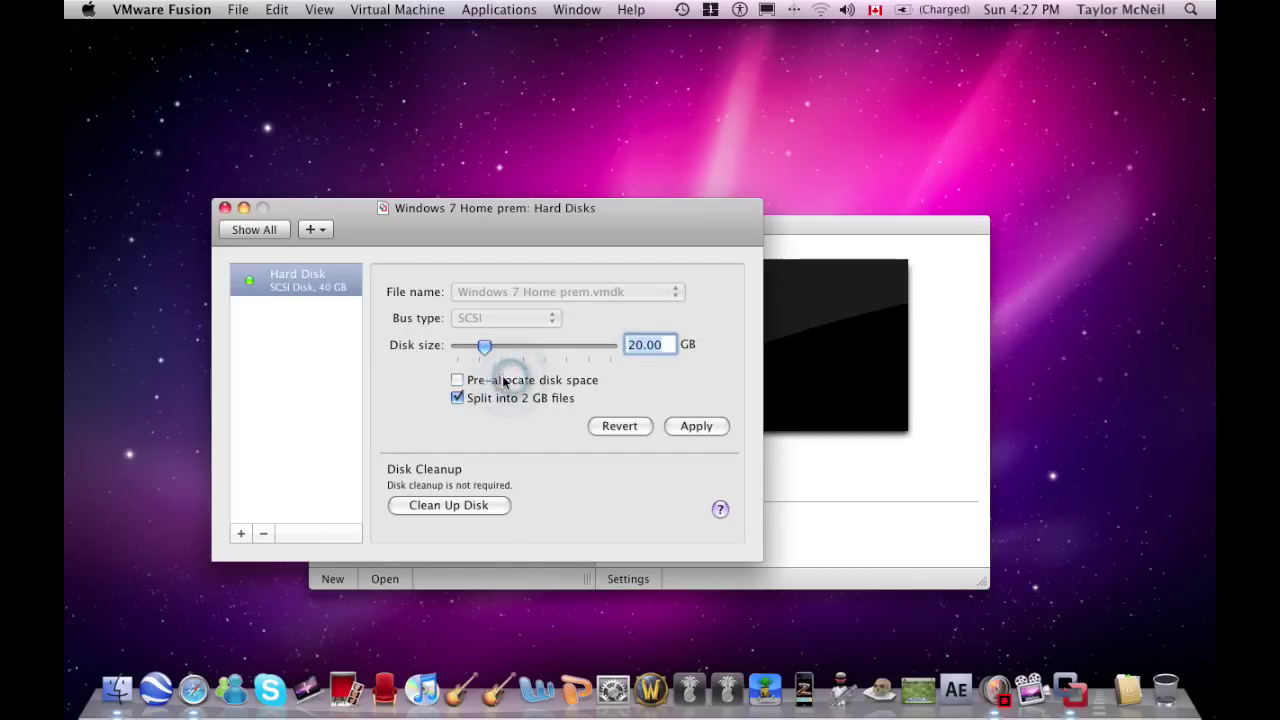
pyautogui.click(508, 440)
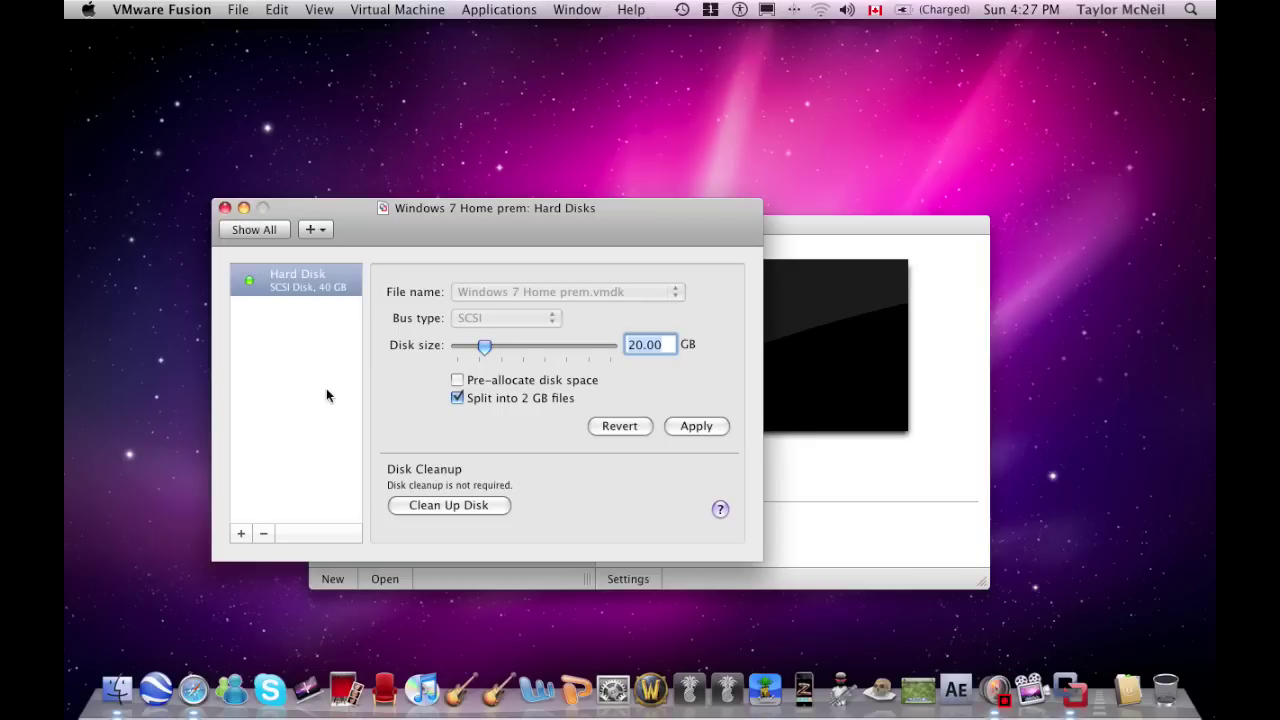
pyautogui.click(281, 232)
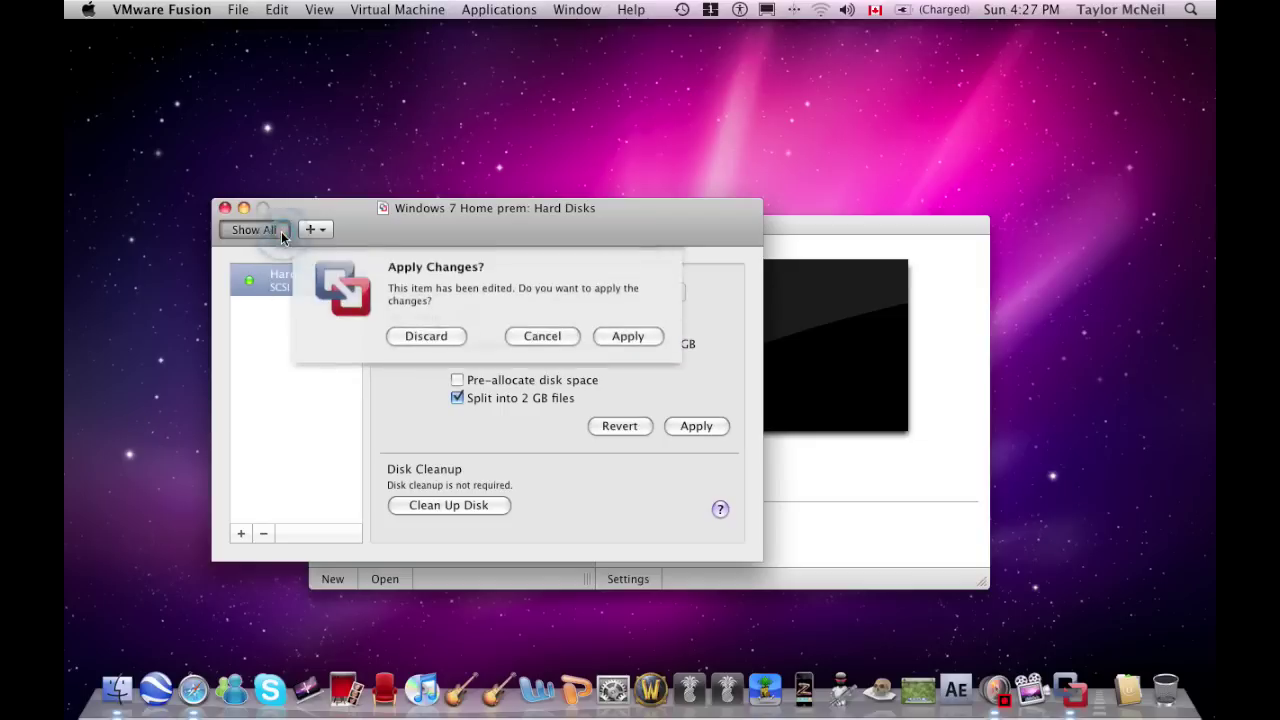
pyautogui.click(627, 337)
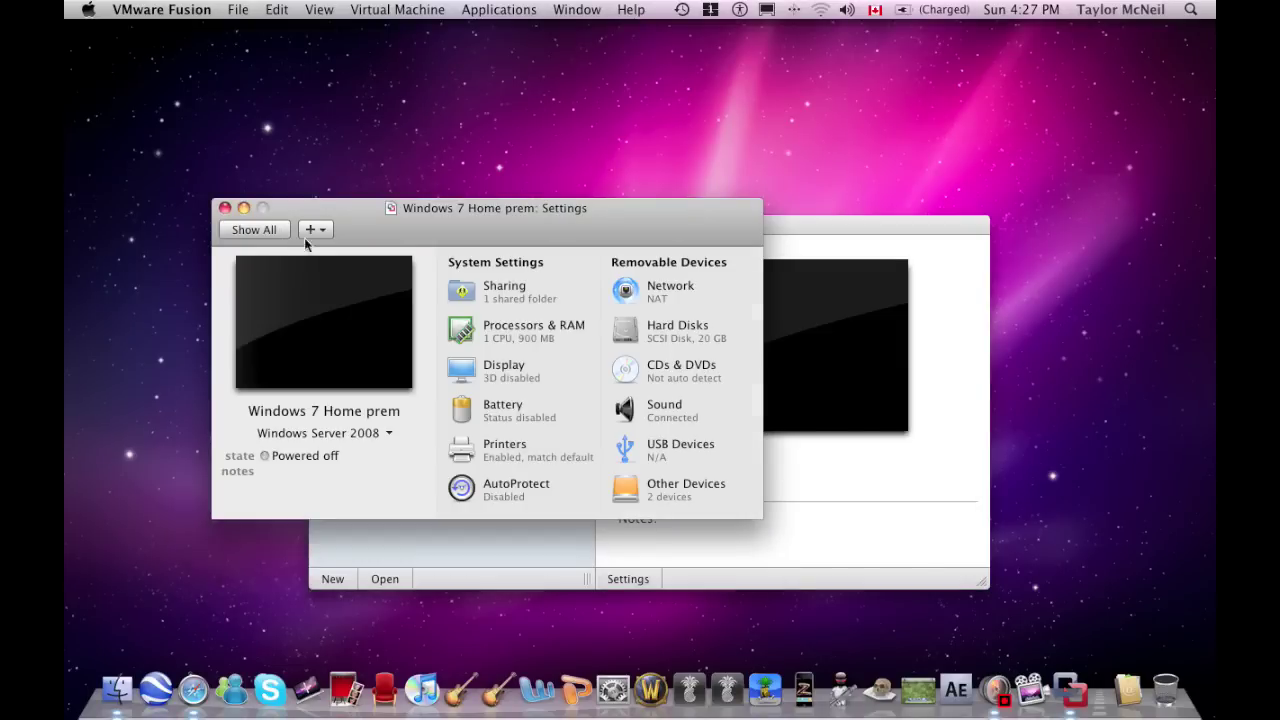
# Step: Enable 'Pass Mac power status to the virtual machine', close settings, and select Windows 7 Home prem
pyautogui.click(506, 406)
pyautogui.click(390, 285)
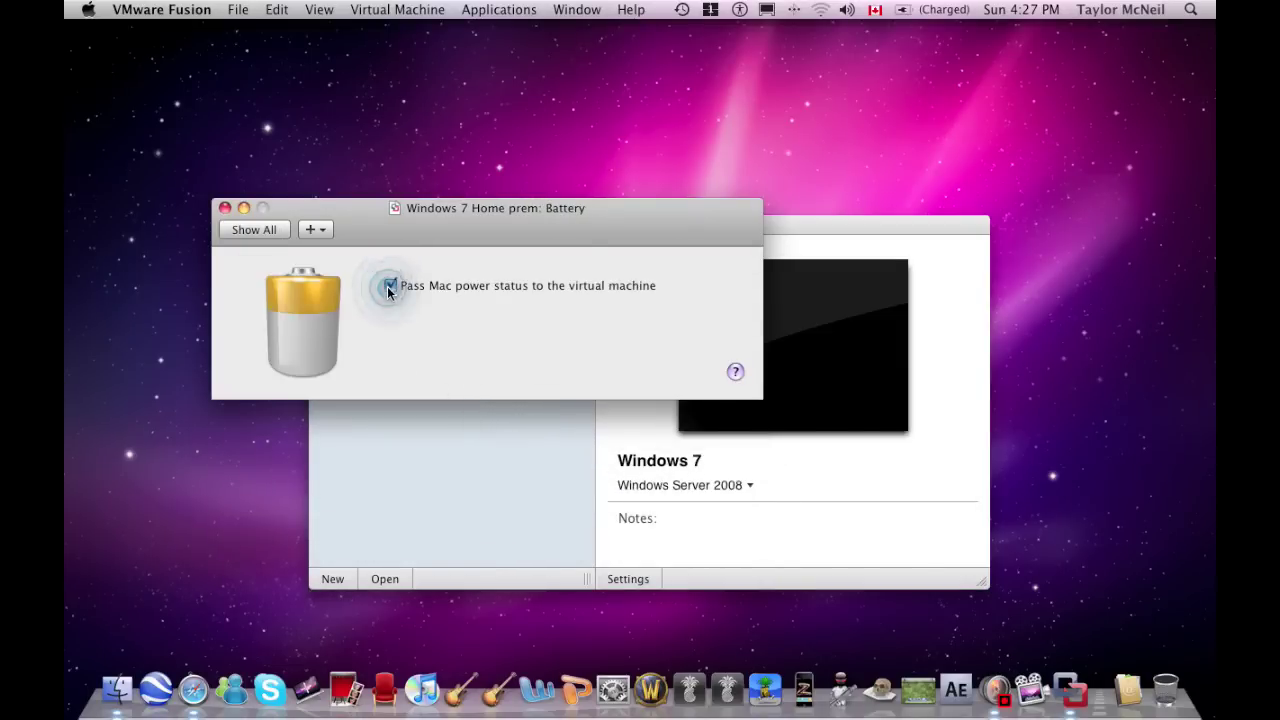
pyautogui.click(253, 230)
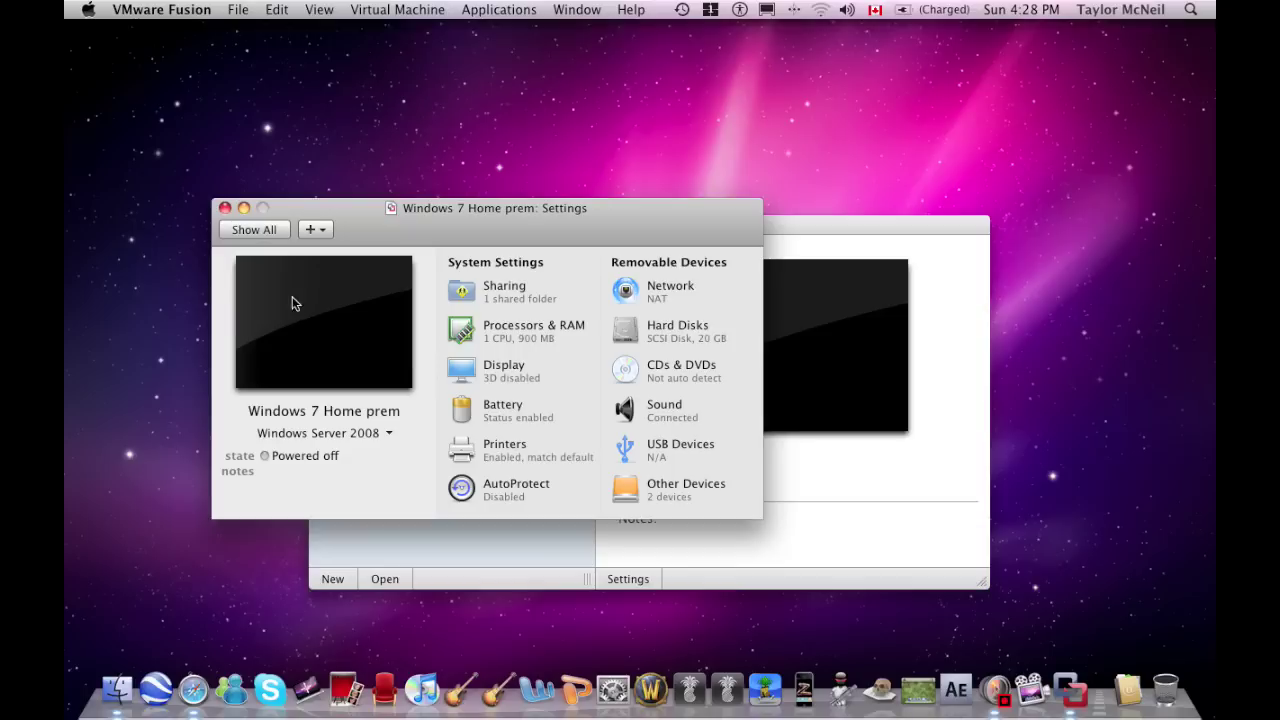
pyautogui.click(229, 208)
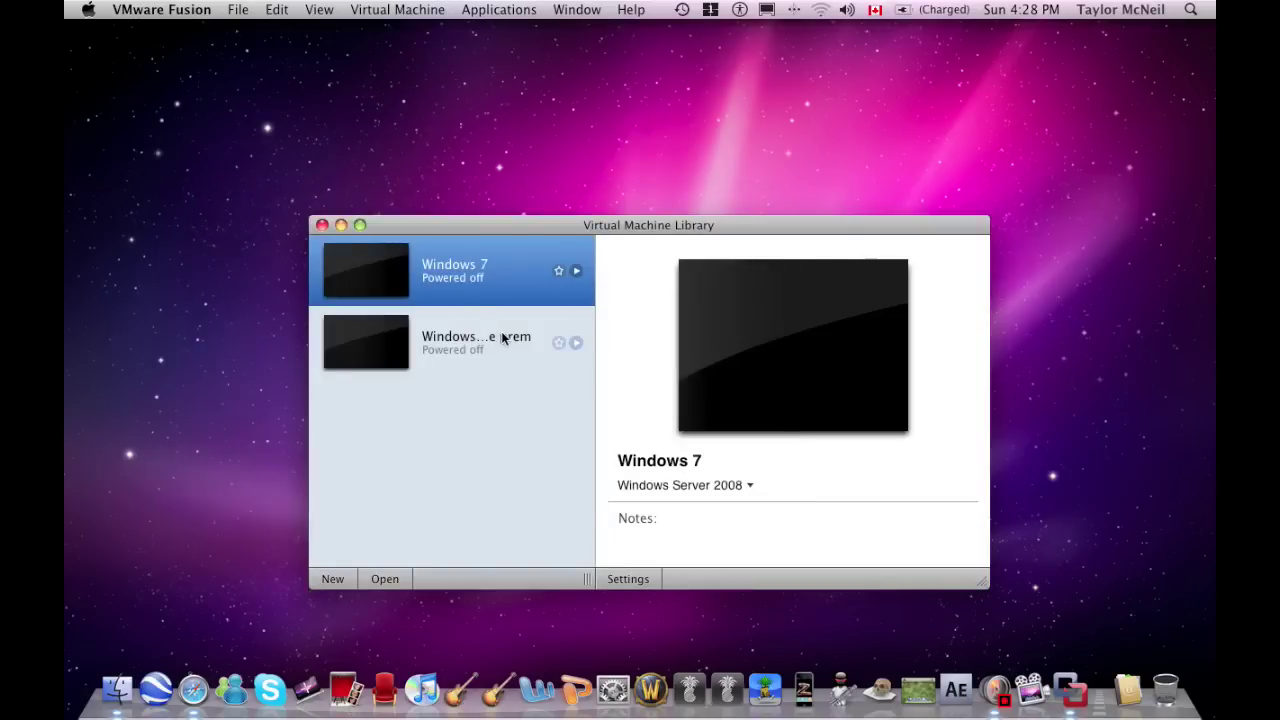
pyautogui.click(503, 338)
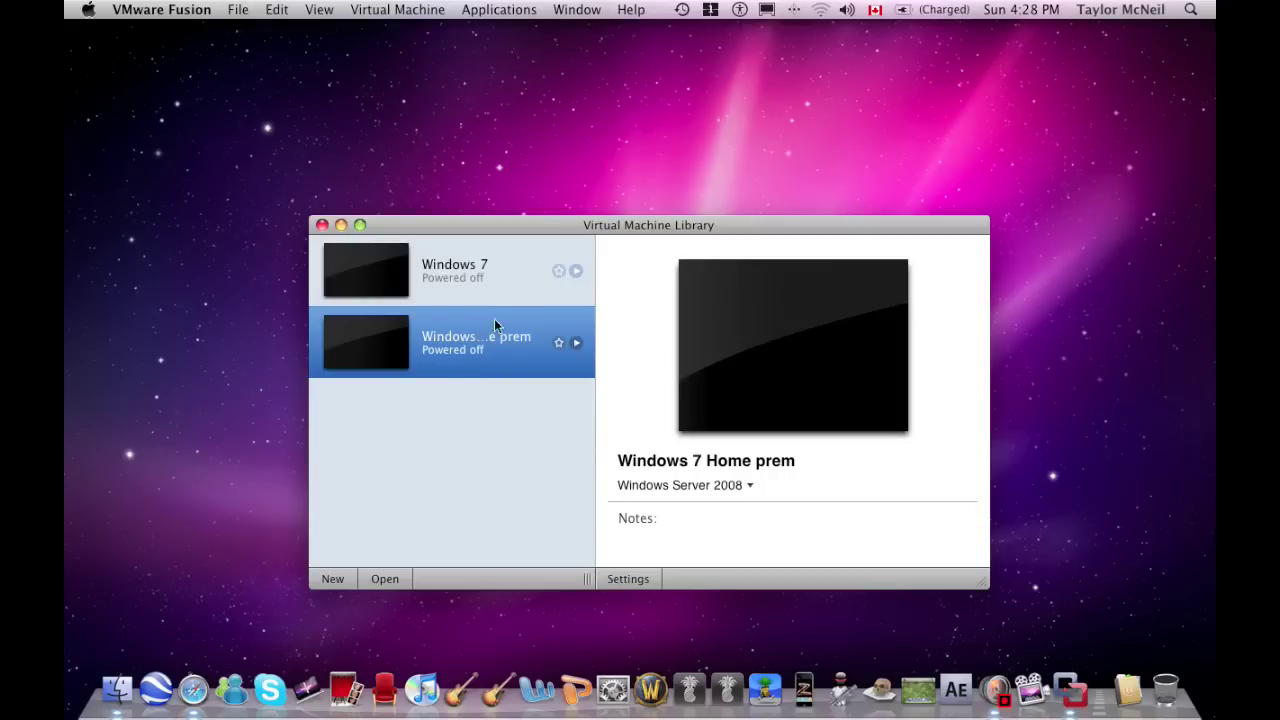
# Step: Power on Windows 7 Home prem from the Virtual Machine Library
pyautogui.click(577, 344)
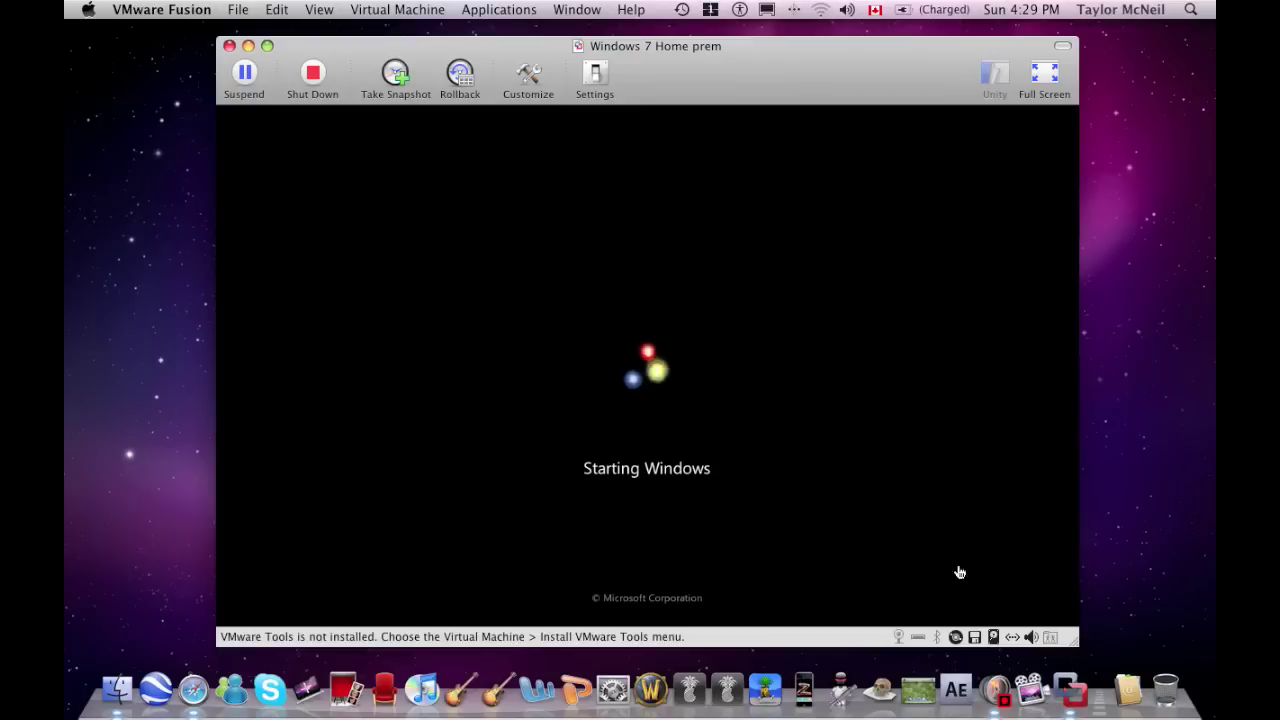
pyautogui.click(1004, 698)
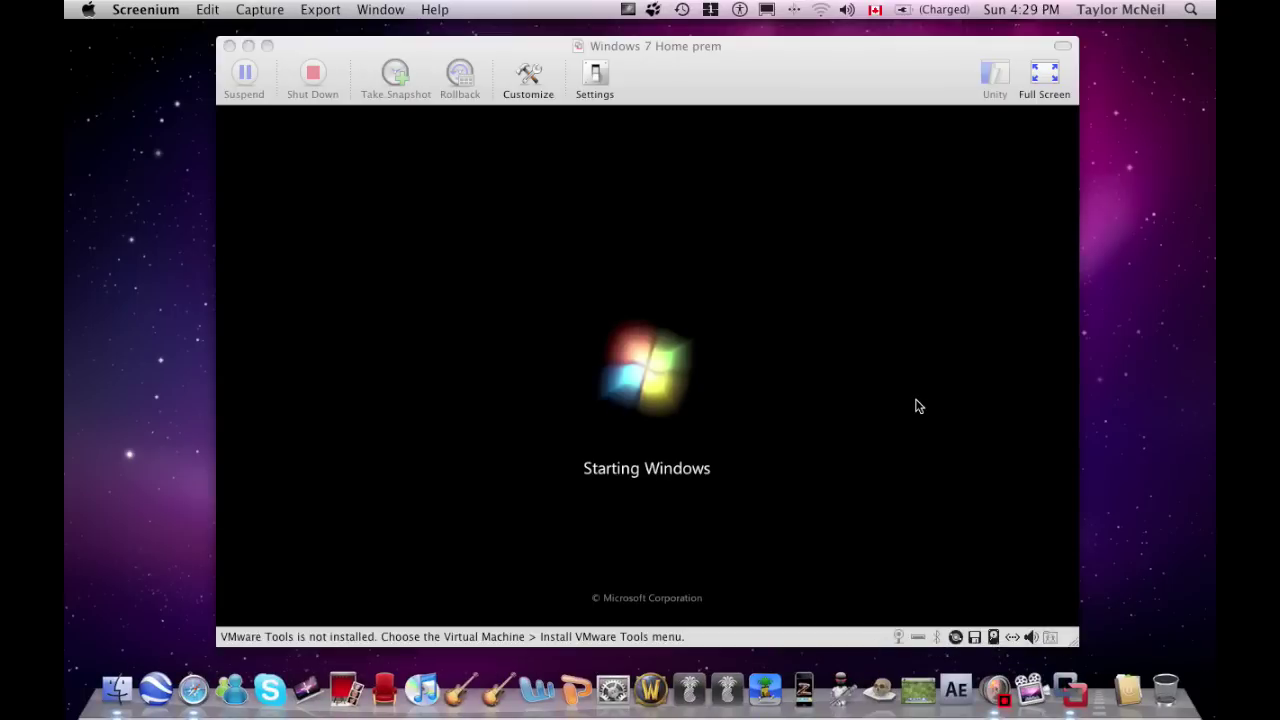
pyautogui.click(145, 9)
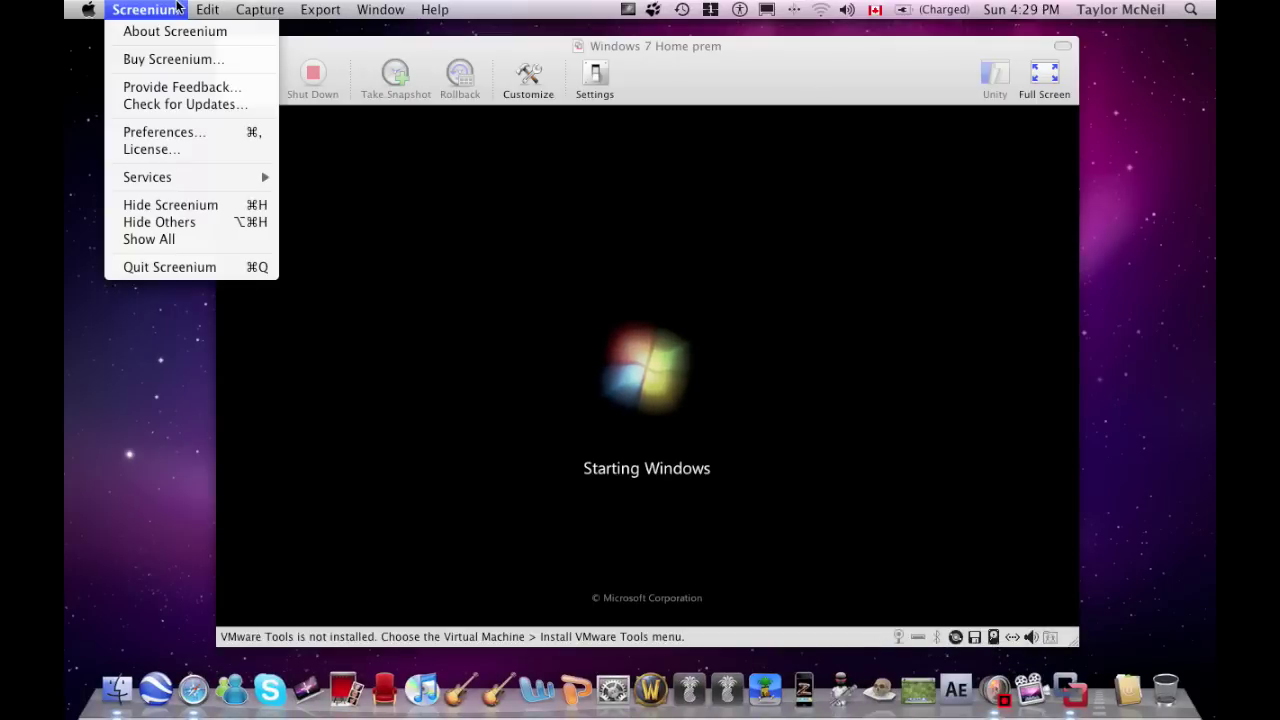
pyautogui.moveTo(200, 9)
pyautogui.moveTo(240, 9)
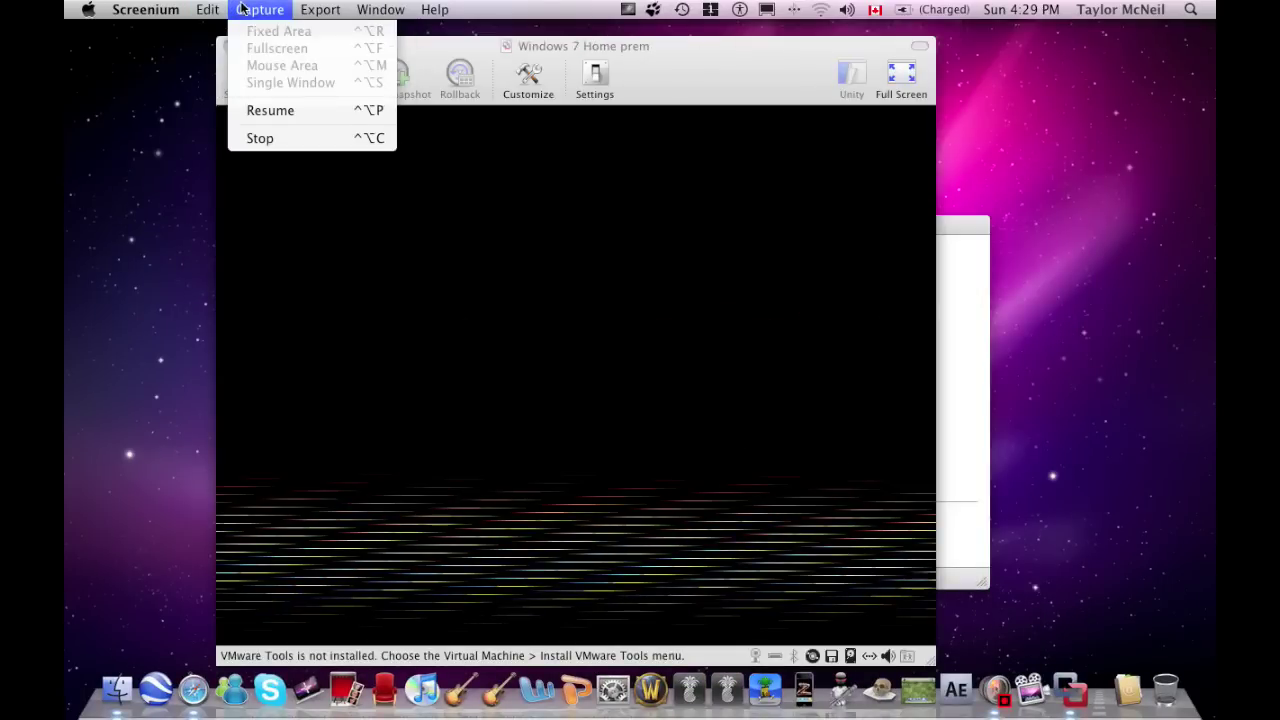
pyautogui.moveTo(313, 9)
pyautogui.moveTo(368, 7)
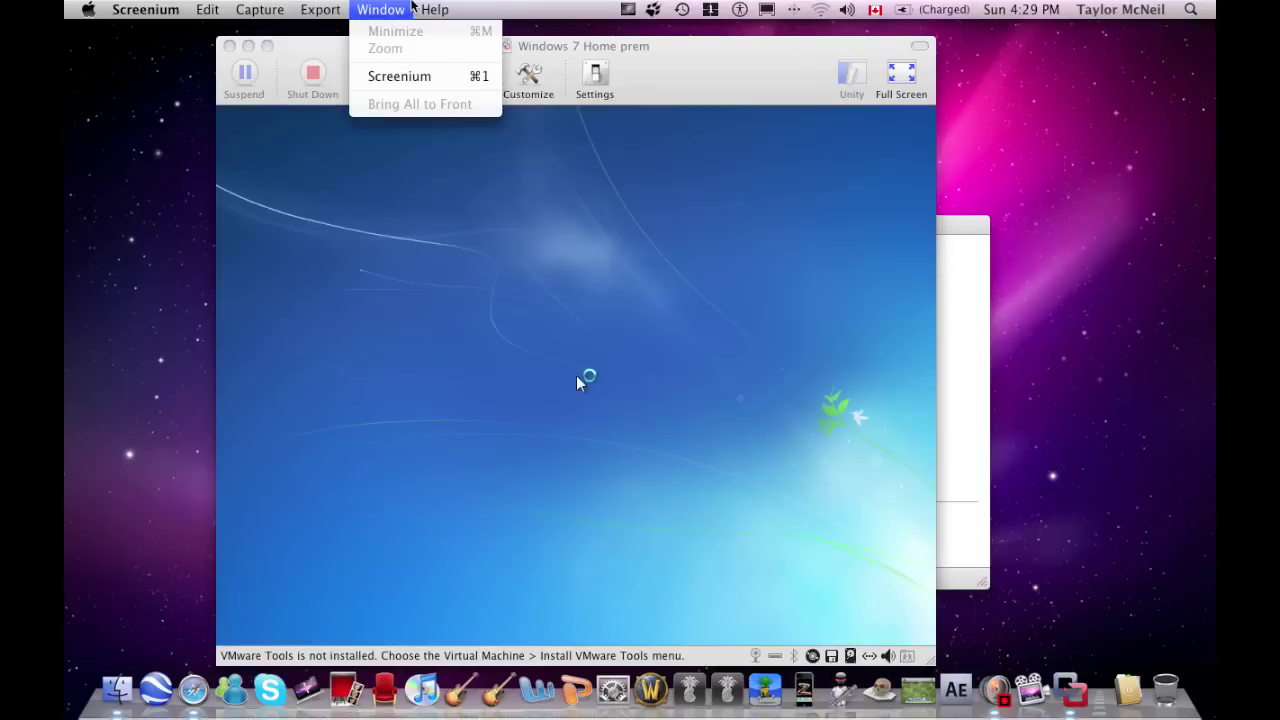
pyautogui.moveTo(435, 9)
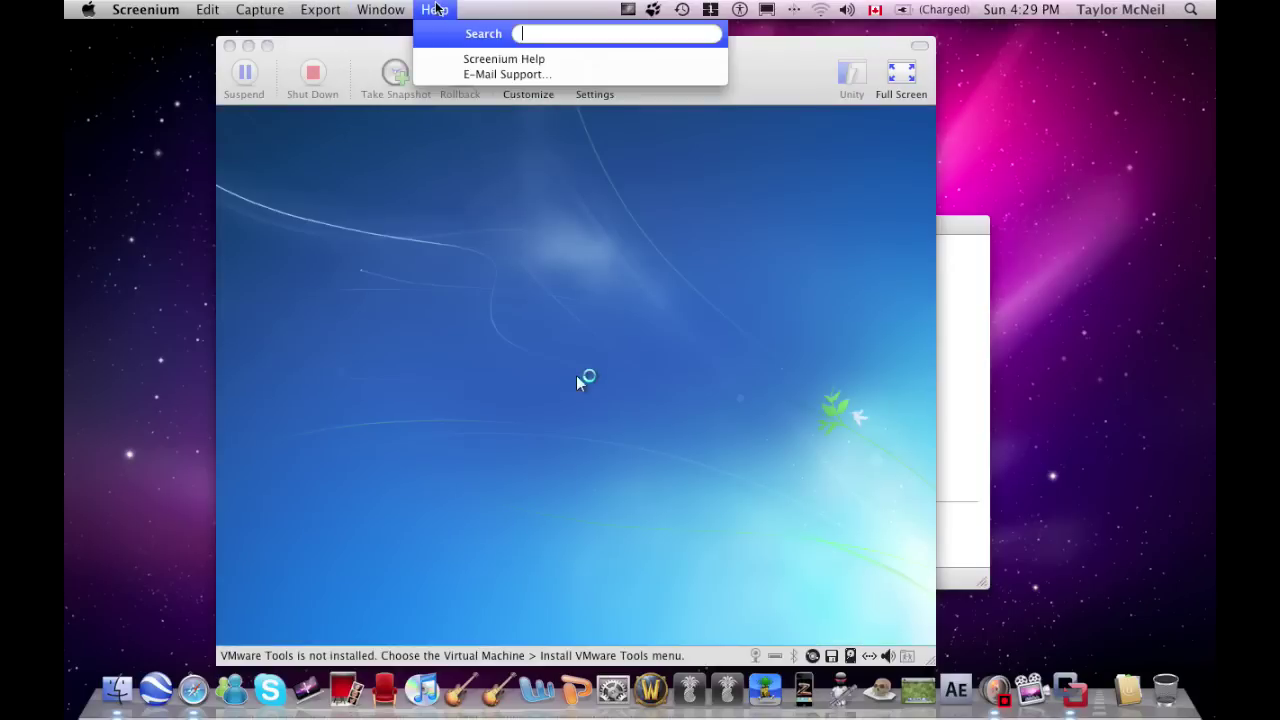
pyautogui.click(777, 72)
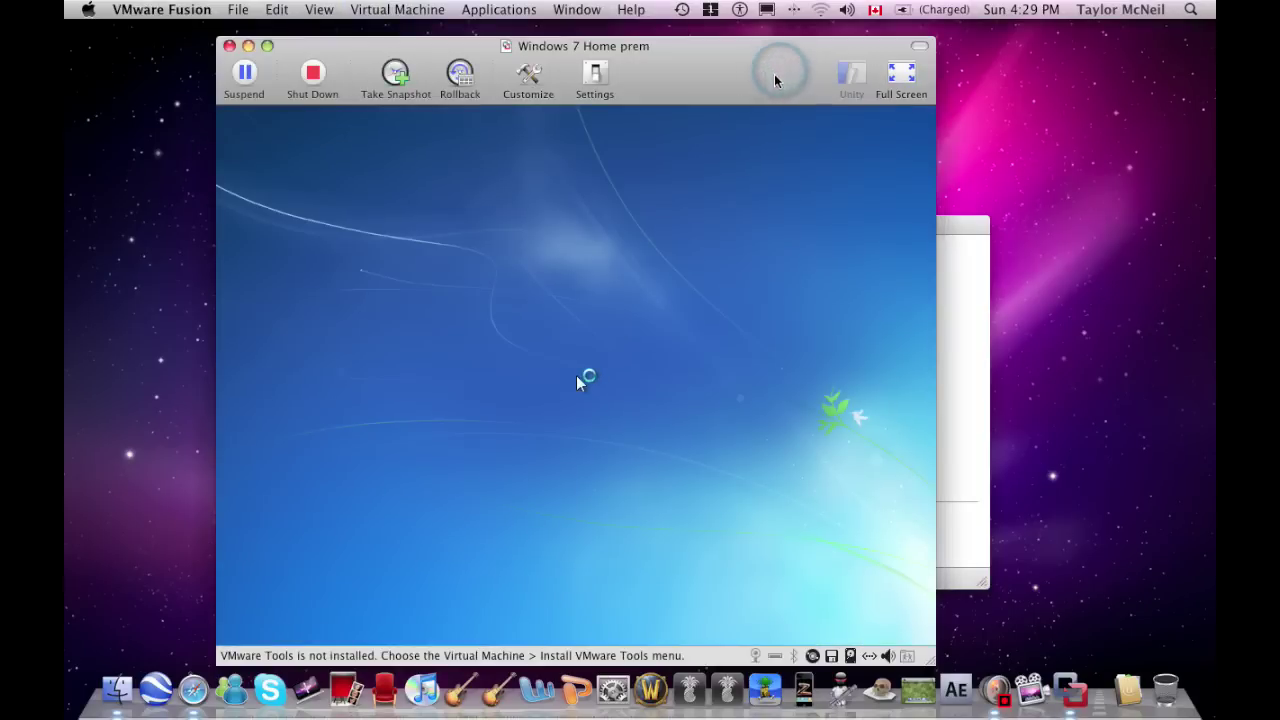